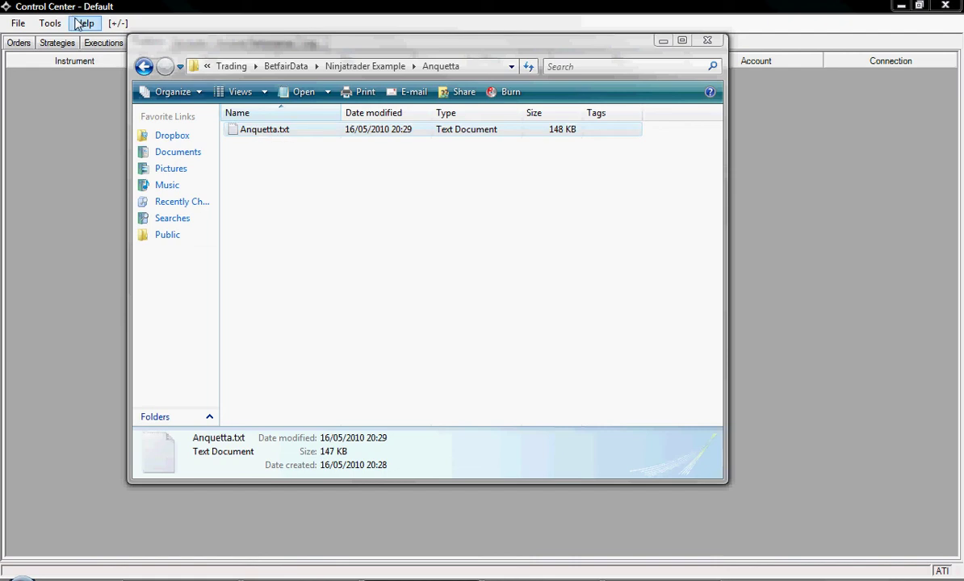
- Create a new stock master instrument ANQUETTA in the Instrument Manager, with description Anquetta and the Default exchange enabled
{"action": "left_click", "coordinate": [50, 24]}
{"action": "left_click", "coordinate": [50, 25]}
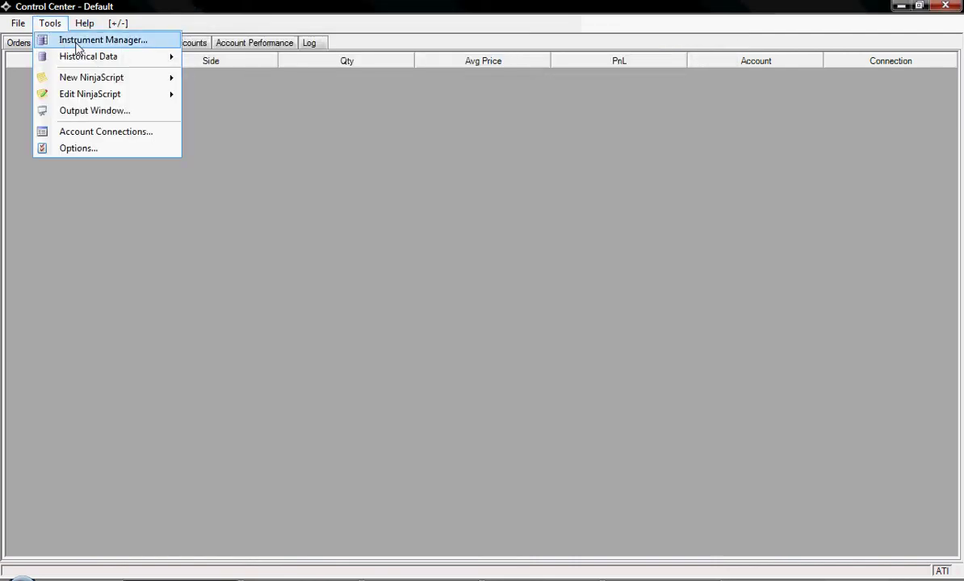
{"action": "left_click", "coordinate": [83, 40]}
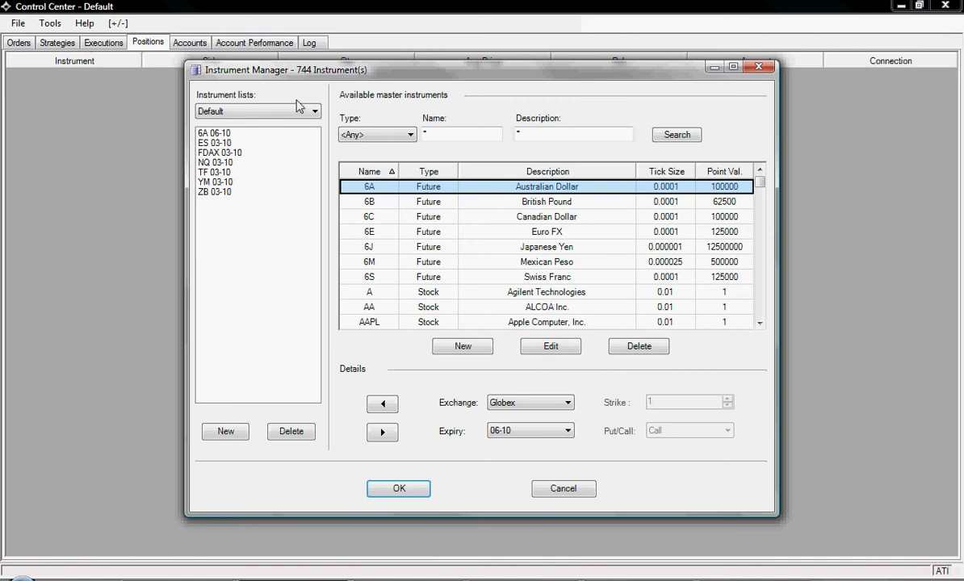
{"action": "left_click", "coordinate": [462, 347]}
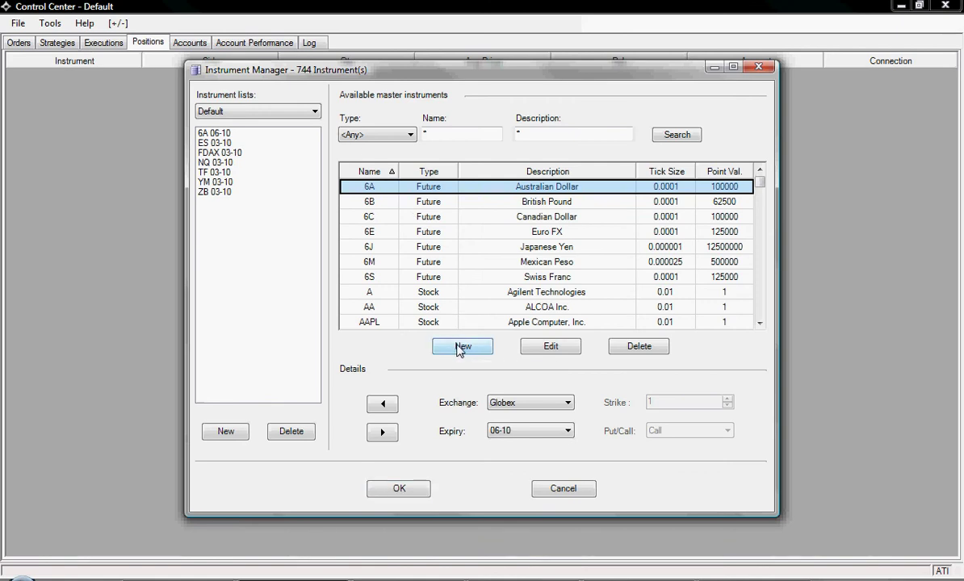
{"action": "left_click", "coordinate": [386, 179]}
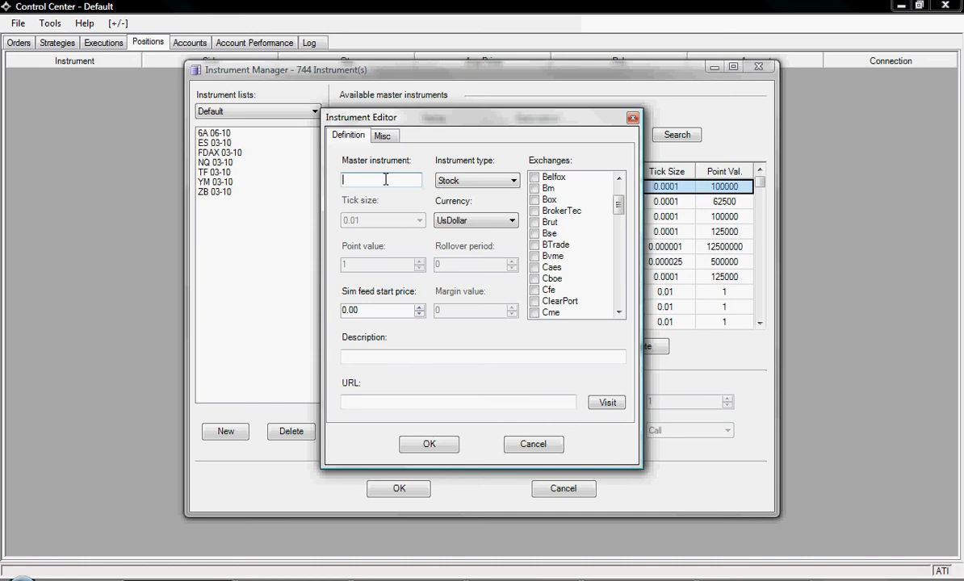
{"action": "left_click", "coordinate": [399, 349]}
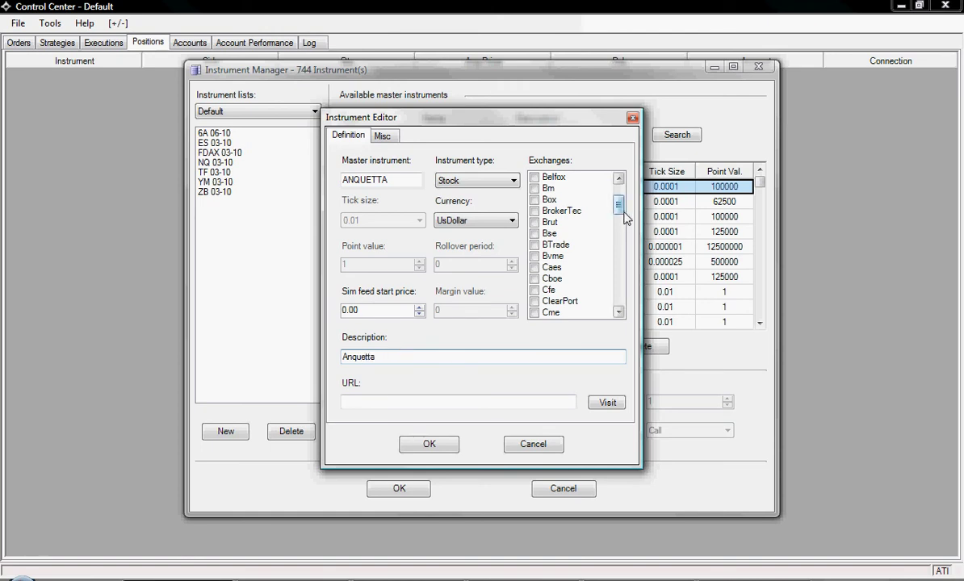
{"action": "left_click_drag", "start_coordinate": [622, 205], "coordinate": [620, 215]}
{"action": "left_click", "coordinate": [534, 244]}
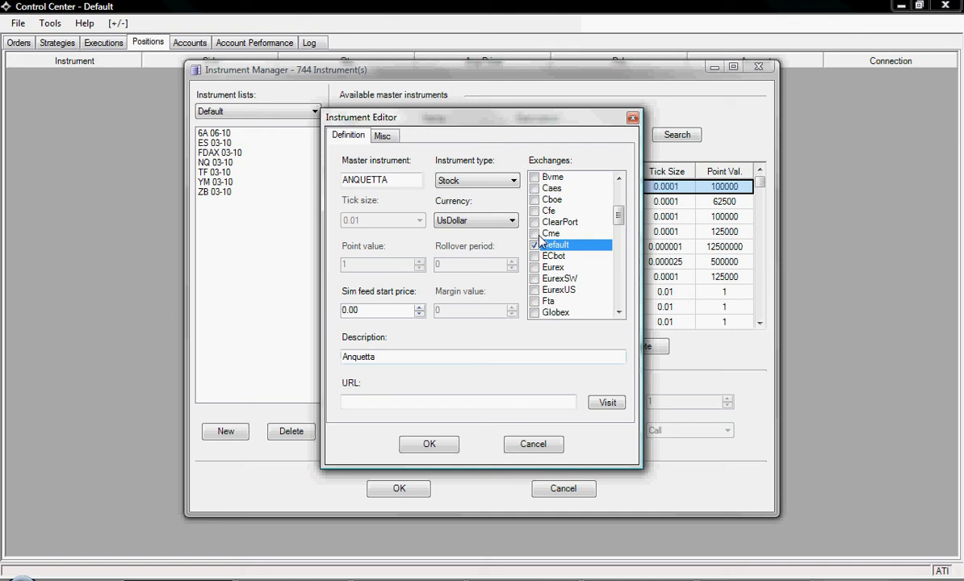
- Check the External symbol map entry of the new instrument, leave it blank, and save the instrument definition
{"action": "left_click", "coordinate": [382, 136]}
{"action": "left_click_drag", "start_coordinate": [624, 239], "coordinate": [628, 319]}
{"action": "left_click", "coordinate": [493, 307]}
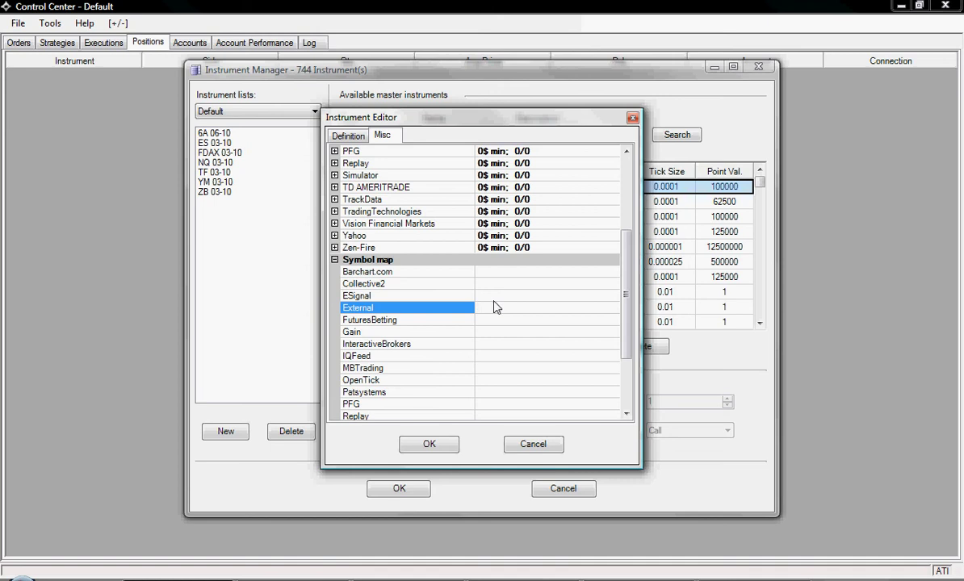
{"action": "left_click", "coordinate": [343, 136]}
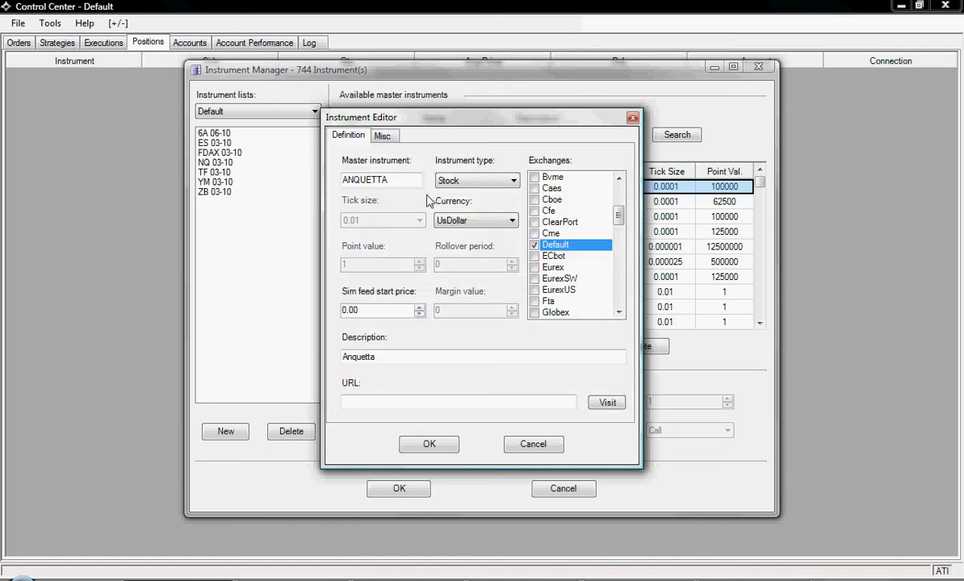
{"action": "left_click", "coordinate": [426, 447]}
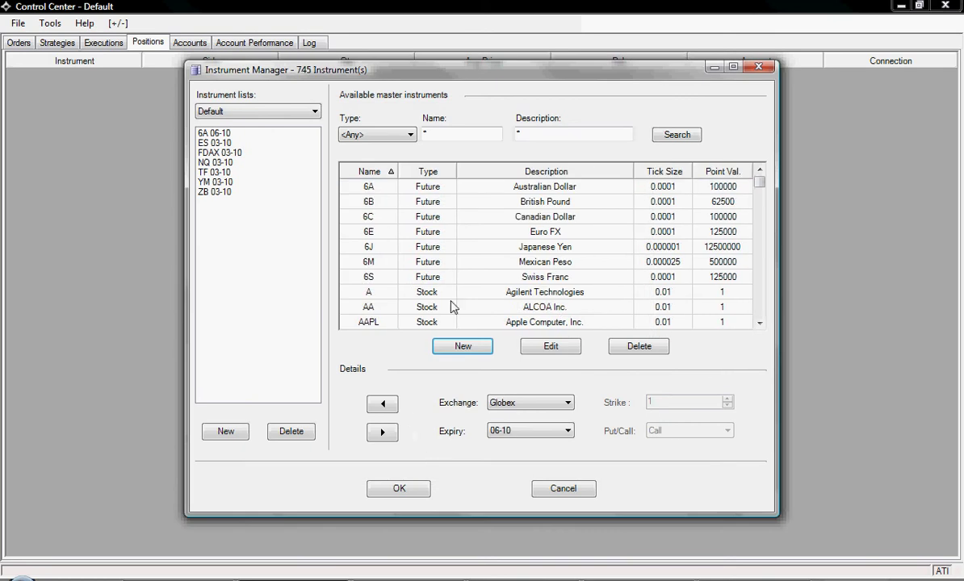
- Select ANQUETTA among the master instruments and add it to the QuantSports instrument list
{"action": "left_click_drag", "start_coordinate": [759, 183], "coordinate": [755, 190]}
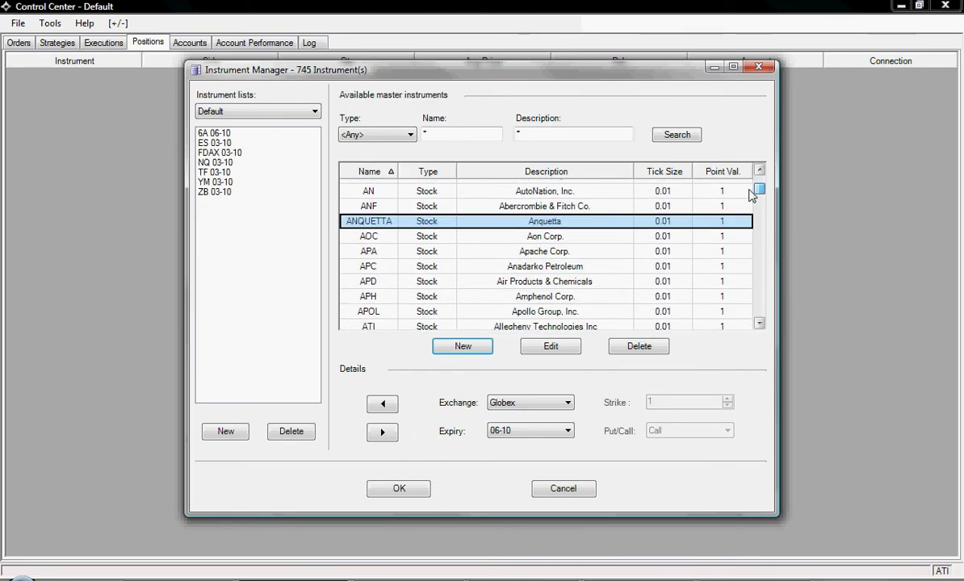
{"action": "left_click", "coordinate": [285, 111]}
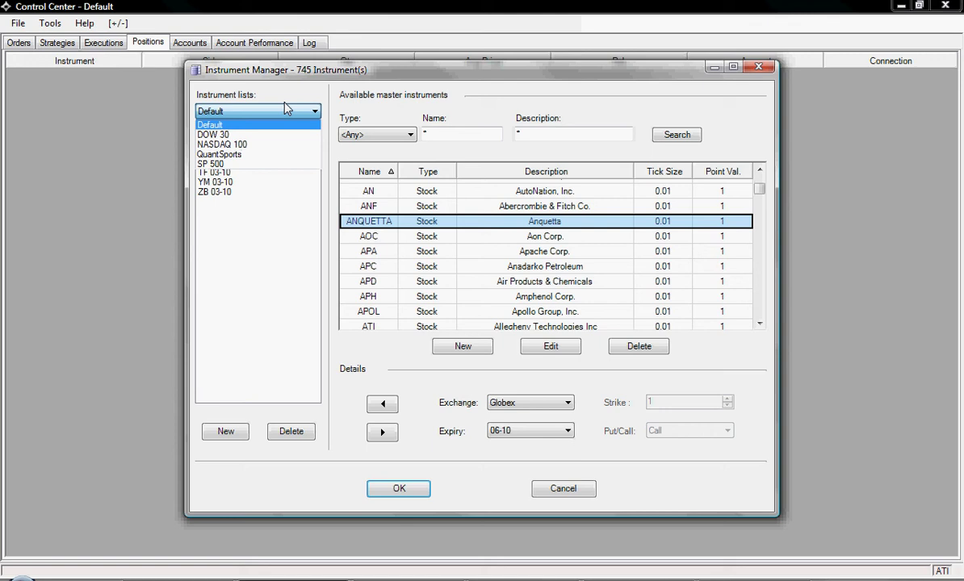
{"action": "left_click", "coordinate": [255, 156]}
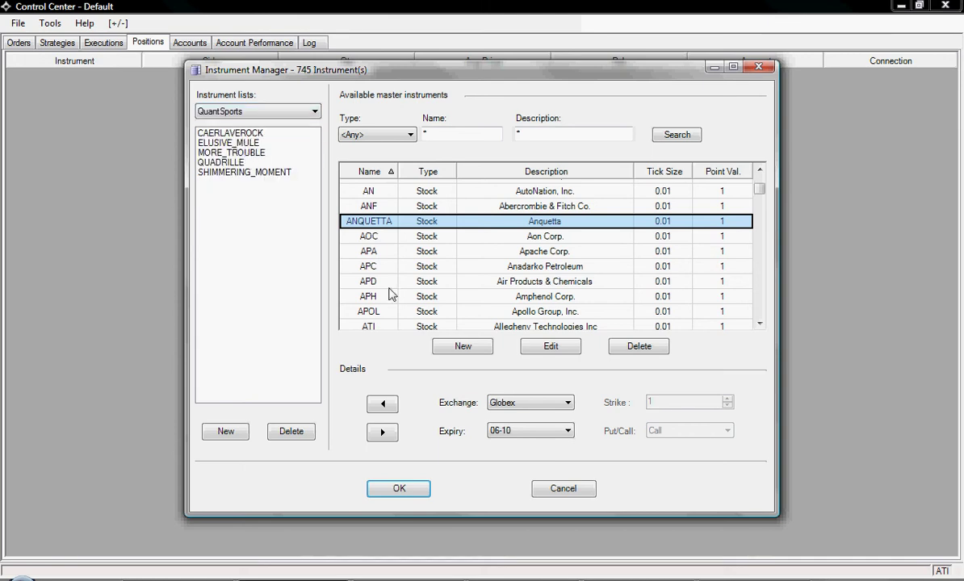
{"action": "left_click", "coordinate": [384, 405]}
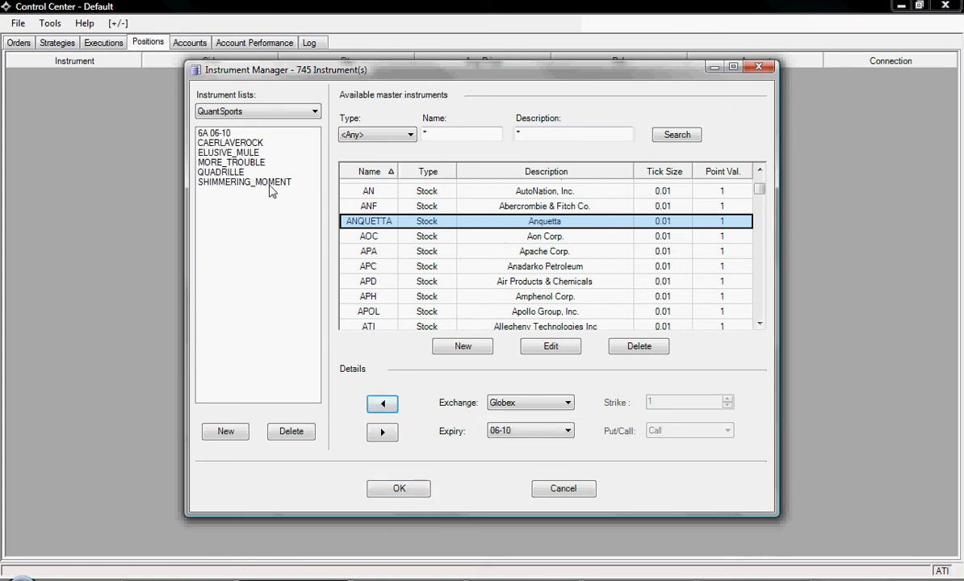
{"action": "double_click", "coordinate": [357, 216]}
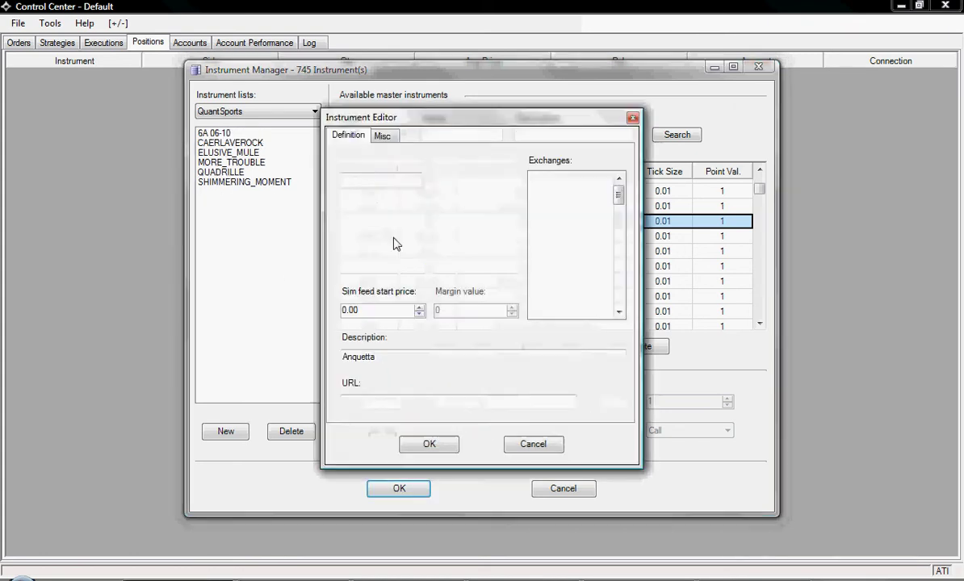
{"action": "left_click", "coordinate": [533, 444]}
{"action": "left_click", "coordinate": [383, 403]}
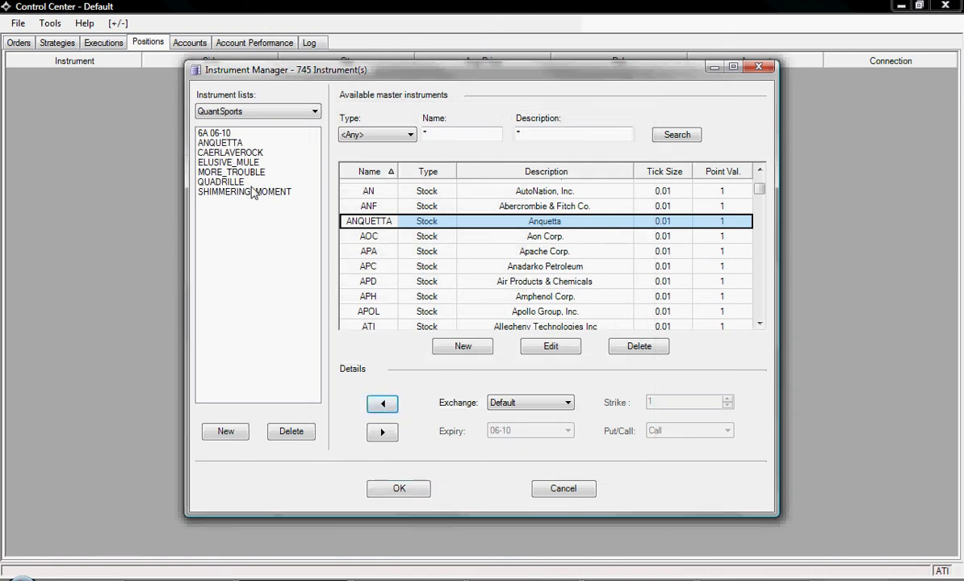
- Remove 6A 06-10 from the QuantSports list and apply the Instrument Manager changes
{"action": "left_click", "coordinate": [204, 133]}
{"action": "left_click", "coordinate": [382, 432]}
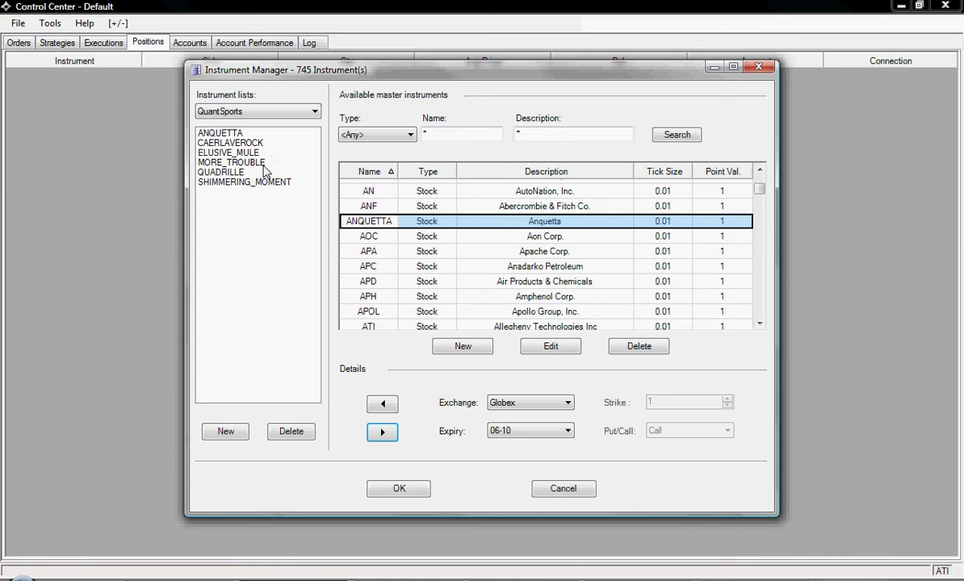
{"action": "left_click", "coordinate": [415, 490]}
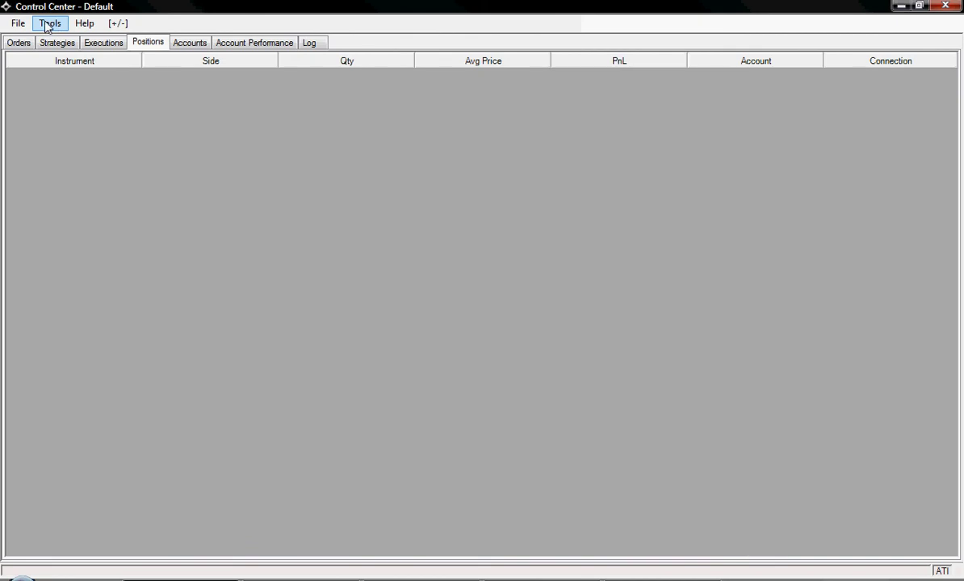
- Start a historical data import and browse to the Anquetta folder under Documents, Trading, BetfairData, Ninjatrader Example
{"action": "left_click", "coordinate": [47, 24]}
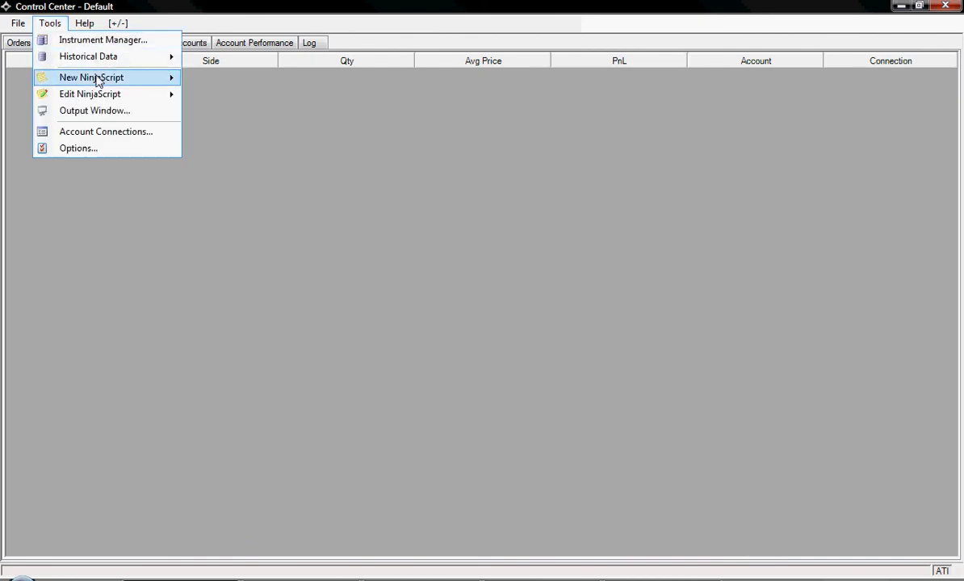
{"action": "mouse_move", "coordinate": [144, 57]}
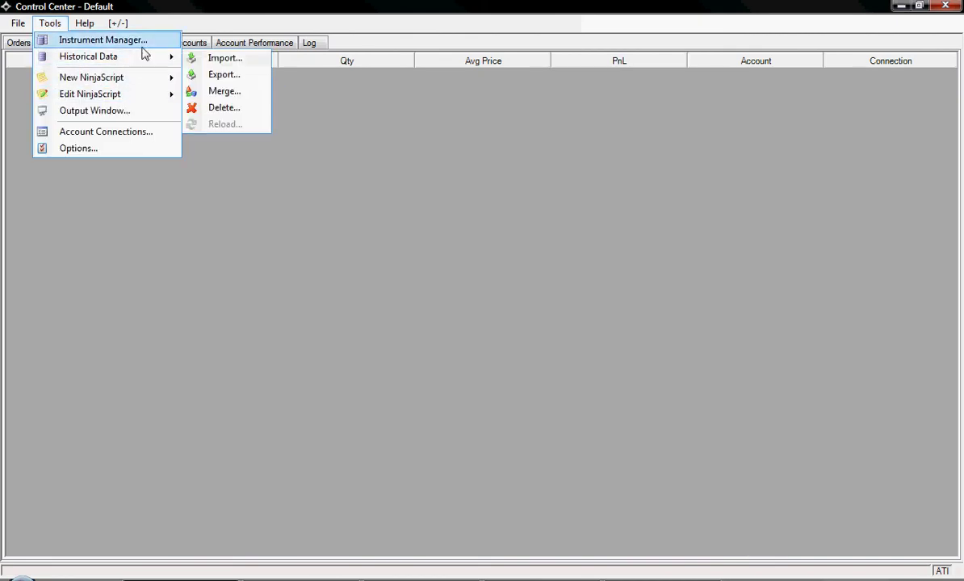
{"action": "left_click", "coordinate": [205, 65]}
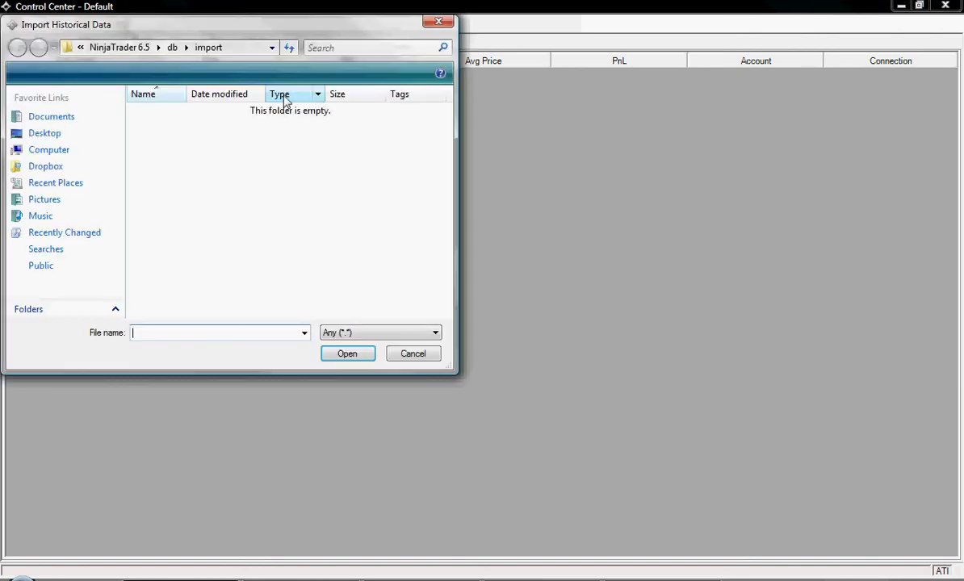
{"action": "left_click", "coordinate": [80, 48]}
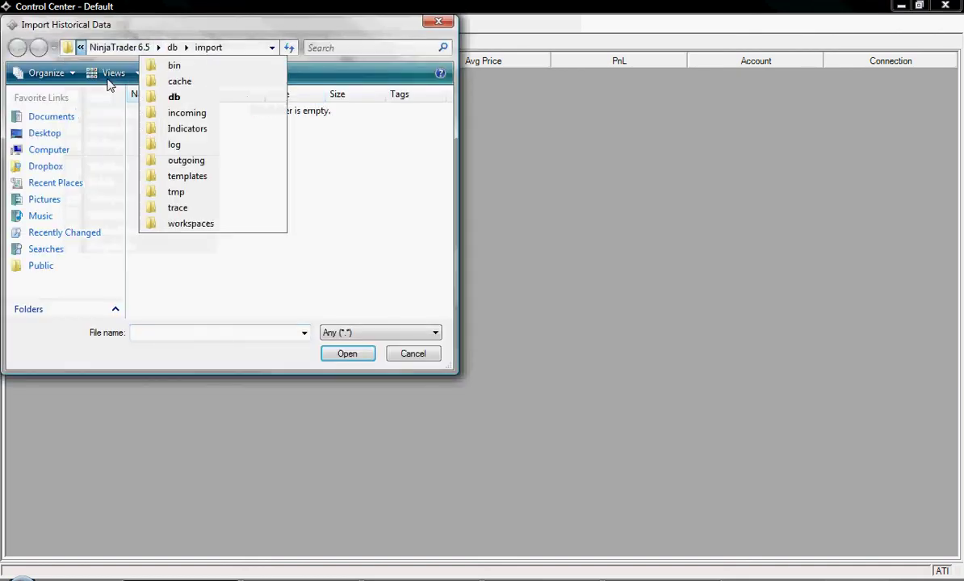
{"action": "left_click", "coordinate": [89, 65]}
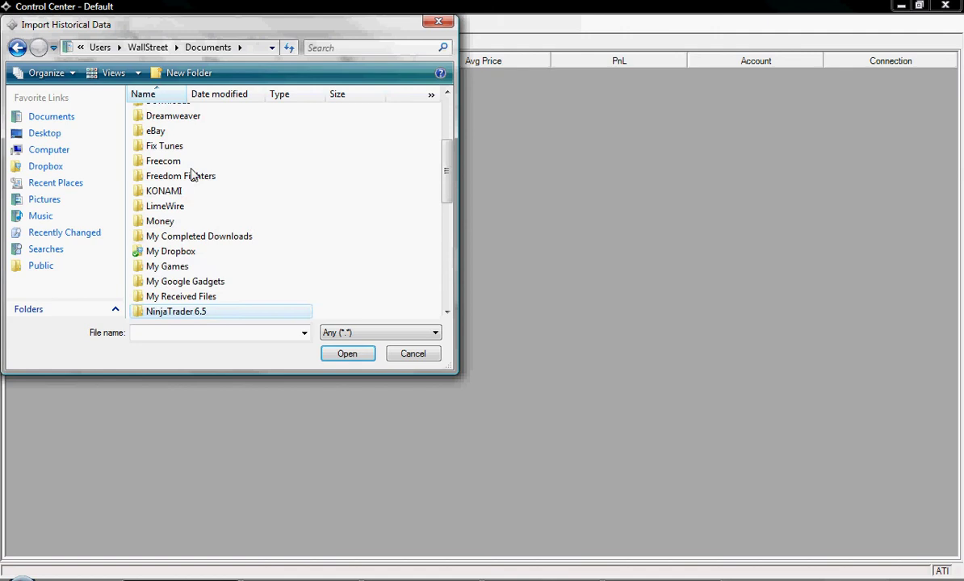
{"action": "scroll", "coordinate": [185, 234], "scroll_direction": "down", "scroll_amount": 5}
{"action": "double_click", "coordinate": [176, 275]}
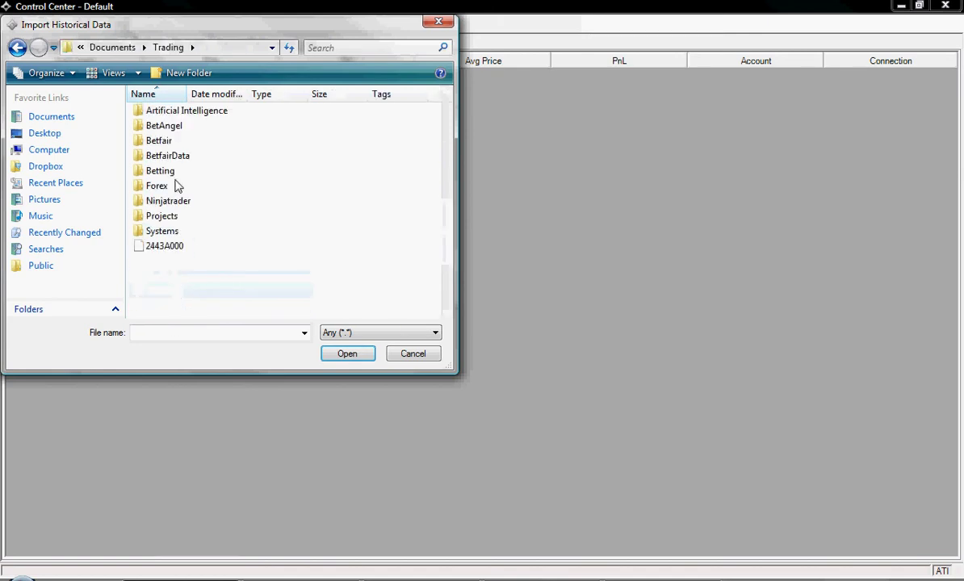
{"action": "double_click", "coordinate": [172, 156]}
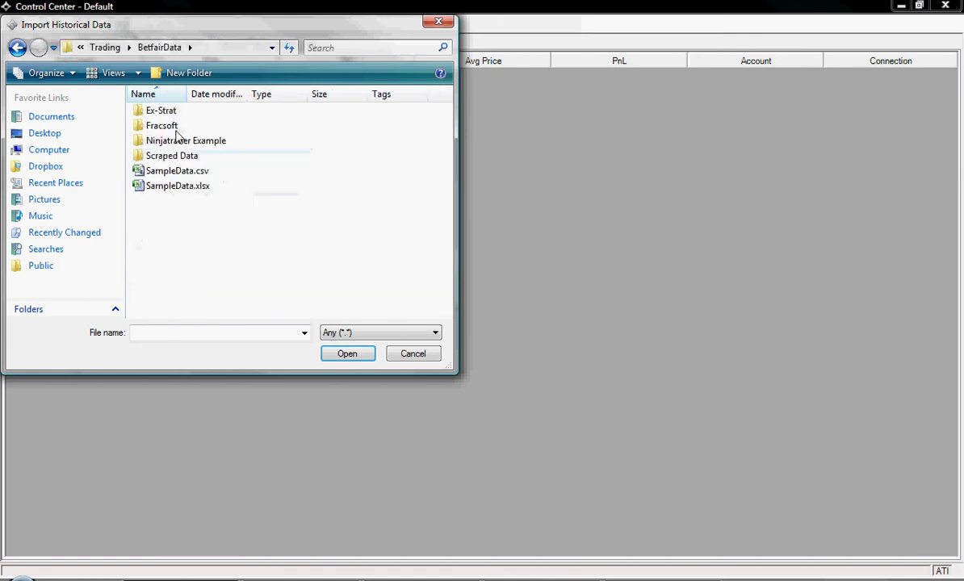
{"action": "double_click", "coordinate": [179, 143]}
{"action": "double_click", "coordinate": [170, 113]}
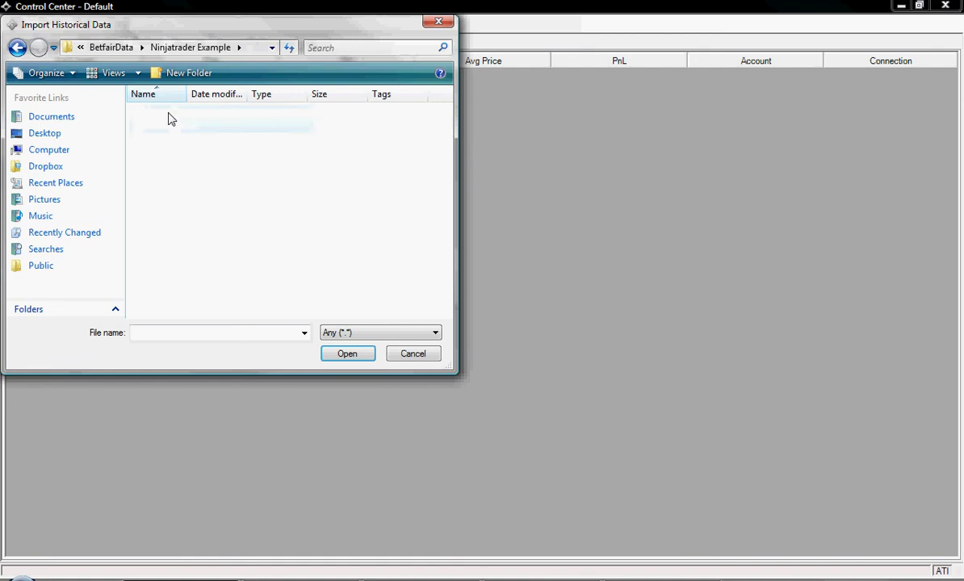
- Import the Anquetta.txt tick data file and agree to generate minute bar data from it
{"action": "left_click", "coordinate": [170, 115]}
{"action": "left_click", "coordinate": [349, 355]}
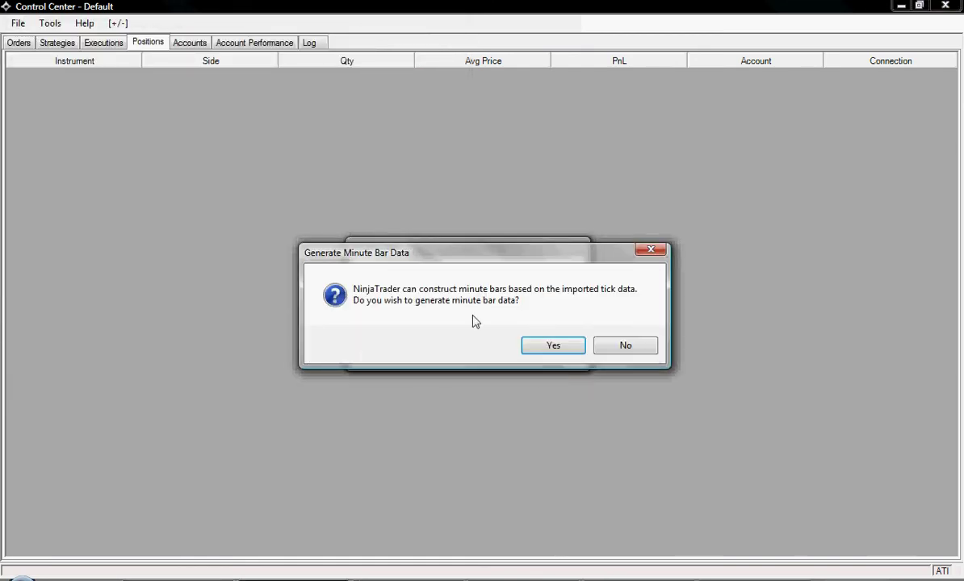
{"action": "left_click", "coordinate": [572, 346]}
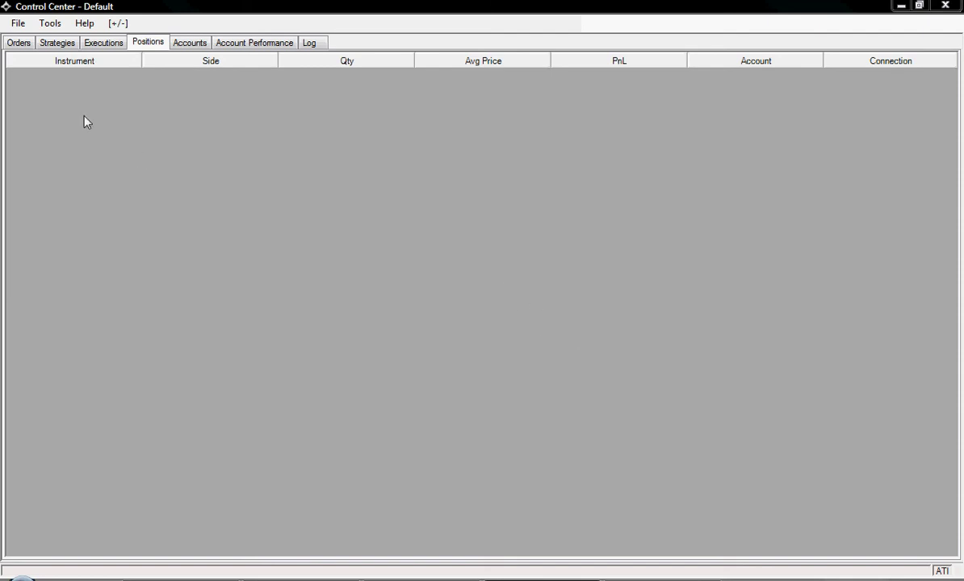
- Start a new chart with the instrument type QuantSports and the instrument ANQUETTA
{"action": "left_click", "coordinate": [17, 23]}
{"action": "mouse_move", "coordinate": [137, 42]}
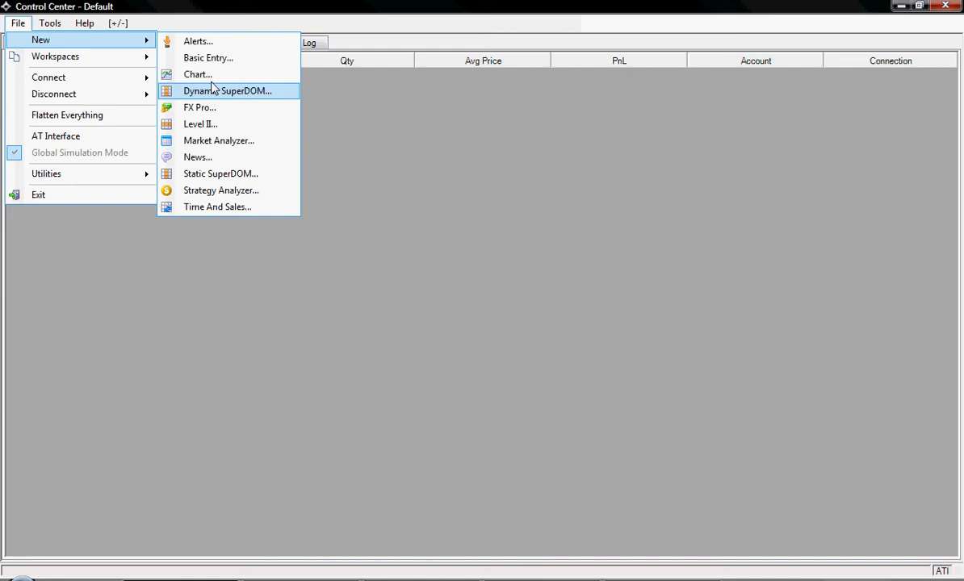
{"action": "left_click", "coordinate": [235, 73]}
{"action": "left_click", "coordinate": [410, 229]}
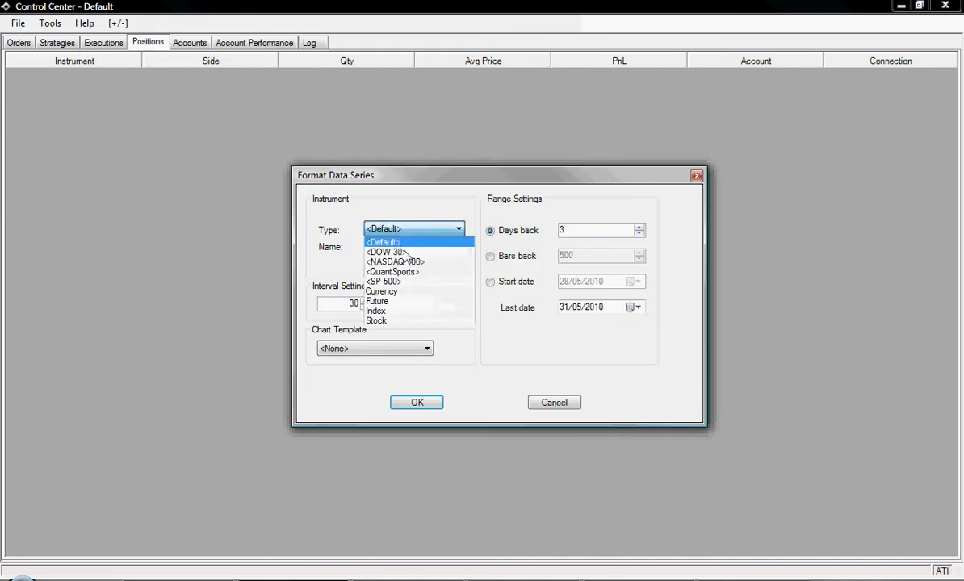
{"action": "left_click", "coordinate": [408, 273]}
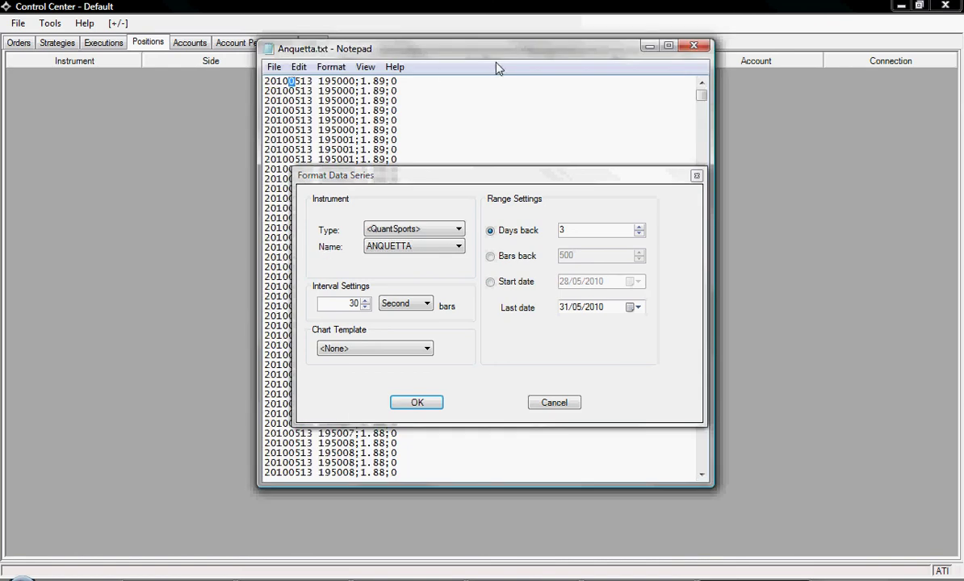
- Close the Anquetta.txt text file and set the chart's date range from 11/05/2010 to 14/05/2010
{"action": "left_click", "coordinate": [694, 45]}
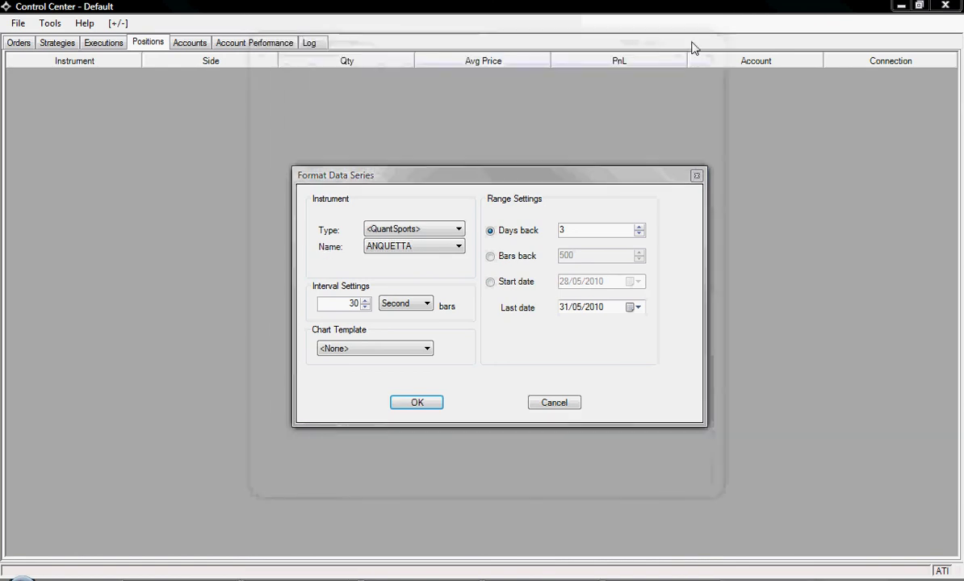
{"action": "left_click", "coordinate": [490, 283]}
{"action": "left_click", "coordinate": [563, 307]}
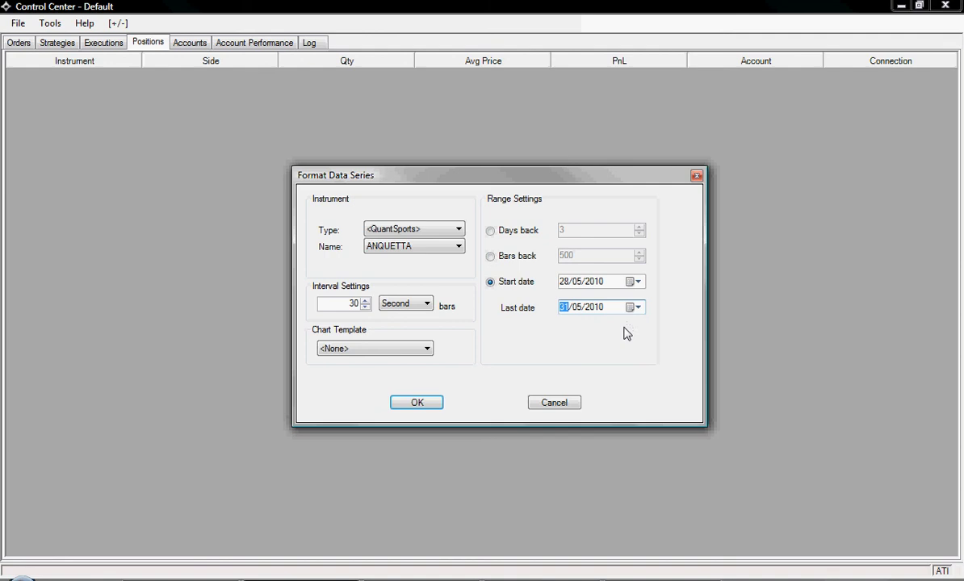
{"action": "type", "text": "13"}
{"action": "key", "text": "shift+Tab"}
{"action": "type", "text": "13"}
- Set the chart interval to 1 Tick, generate the ANQUETTA chart, and reposition its window higher on the screen
{"action": "left_click", "coordinate": [404, 306]}
{"action": "left_click", "coordinate": [392, 314]}
{"action": "left_click", "coordinate": [347, 305]}
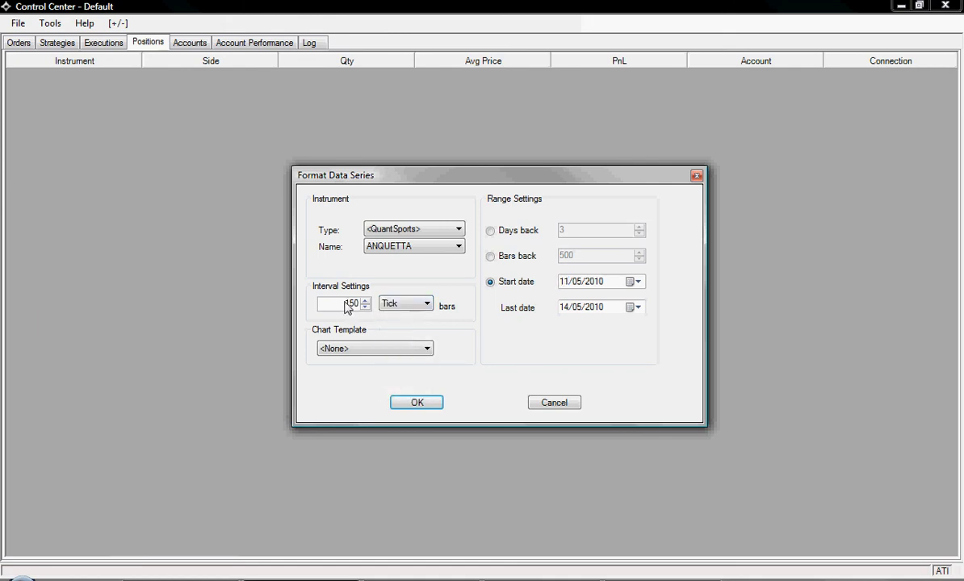
{"action": "double_click", "coordinate": [347, 305]}
{"action": "type", "text": "1"}
{"action": "left_click", "coordinate": [417, 401]}
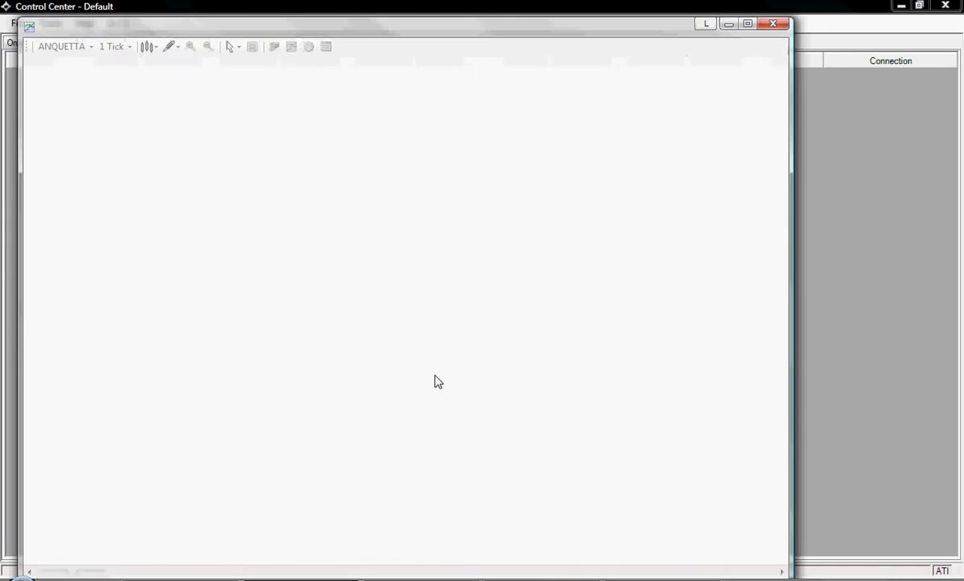
{"action": "left_click_drag", "start_coordinate": [456, 30], "coordinate": [505, 6]}
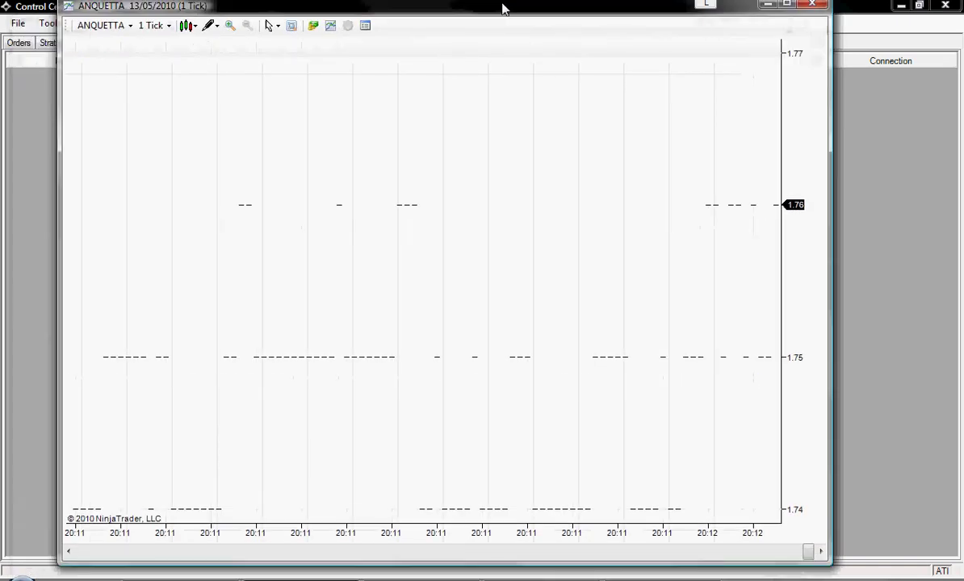
- Maximize the ANQUETTA chart window and move back through its tick data to about 19:56
{"action": "left_click", "coordinate": [788, 6]}
{"action": "left_click_drag", "start_coordinate": [686, 130], "coordinate": [543, 190]}
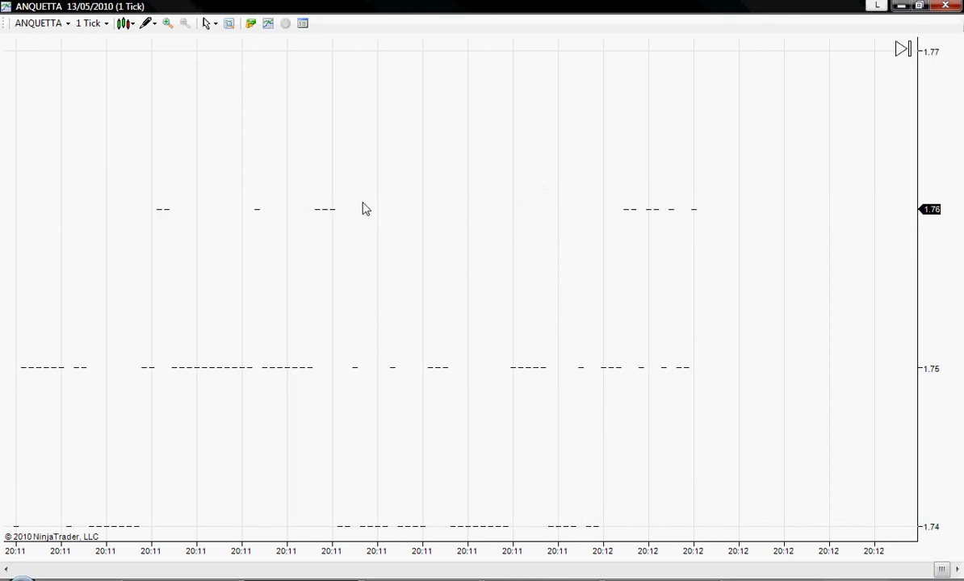
{"action": "left_click_drag", "start_coordinate": [363, 209], "coordinate": [608, 292]}
{"action": "left_click", "coordinate": [376, 576]}
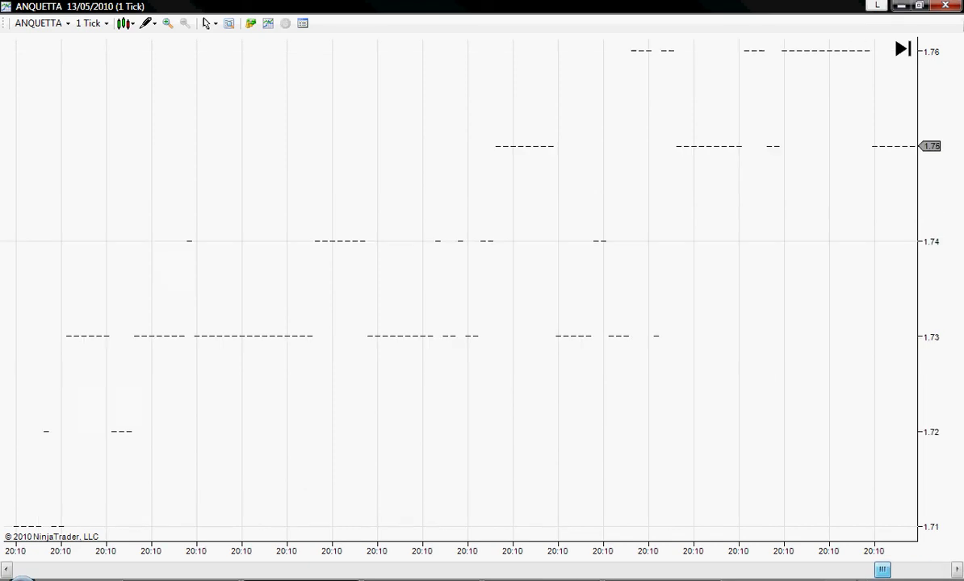
{"action": "left_click_drag", "start_coordinate": [376, 576], "coordinate": [279, 568]}
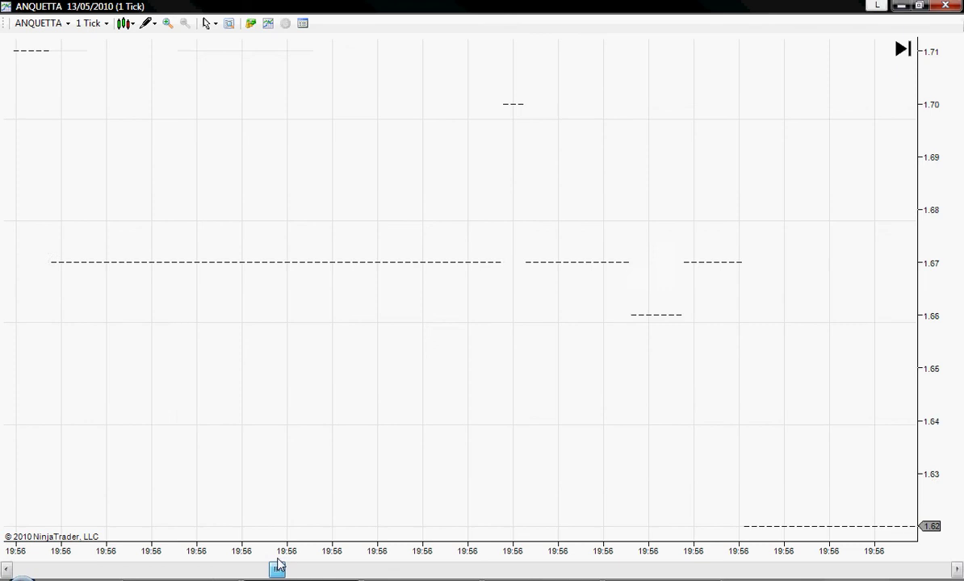
- Change the chart interval to 10 seconds
{"action": "left_click", "coordinate": [92, 24]}
{"action": "mouse_move", "coordinate": [172, 229]}
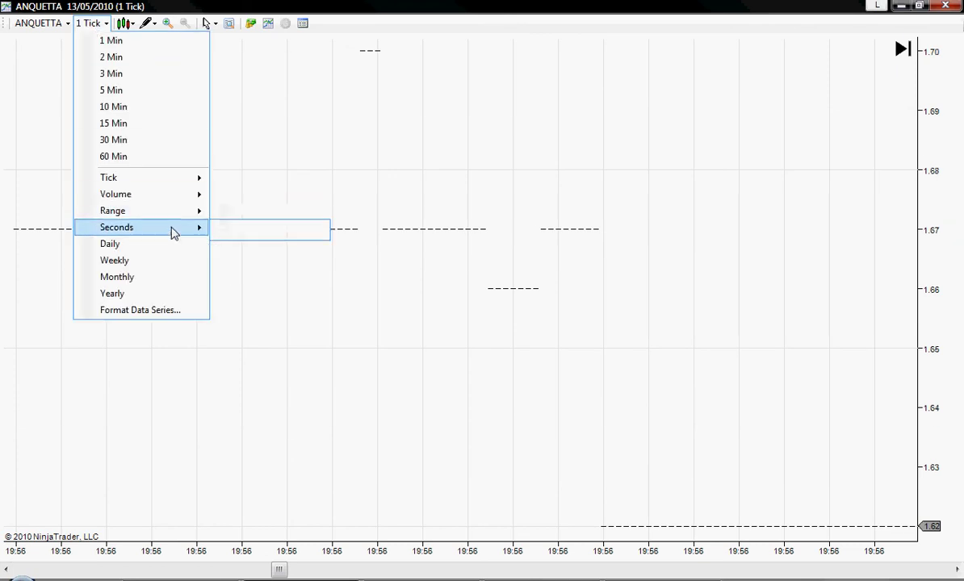
{"action": "left_click", "coordinate": [249, 231]}
{"action": "type", "text": "10"}
{"action": "key", "text": "Return"}
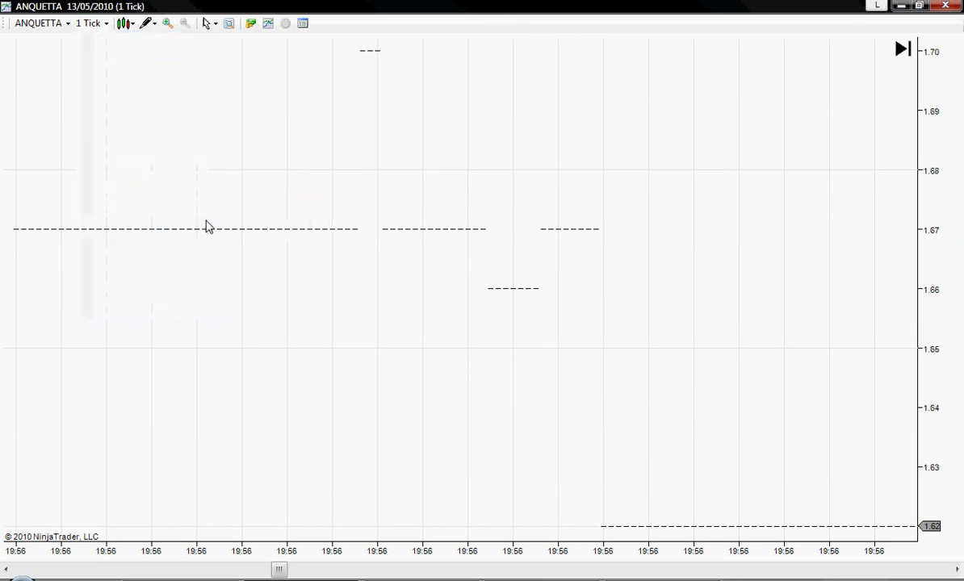
{"action": "left_click_drag", "start_coordinate": [240, 226], "coordinate": [208, 226]}
- Add the VOL volume indicator to the ANQUETTA chart in its own panel with the default settings
{"action": "right_click", "coordinate": [315, 161]}
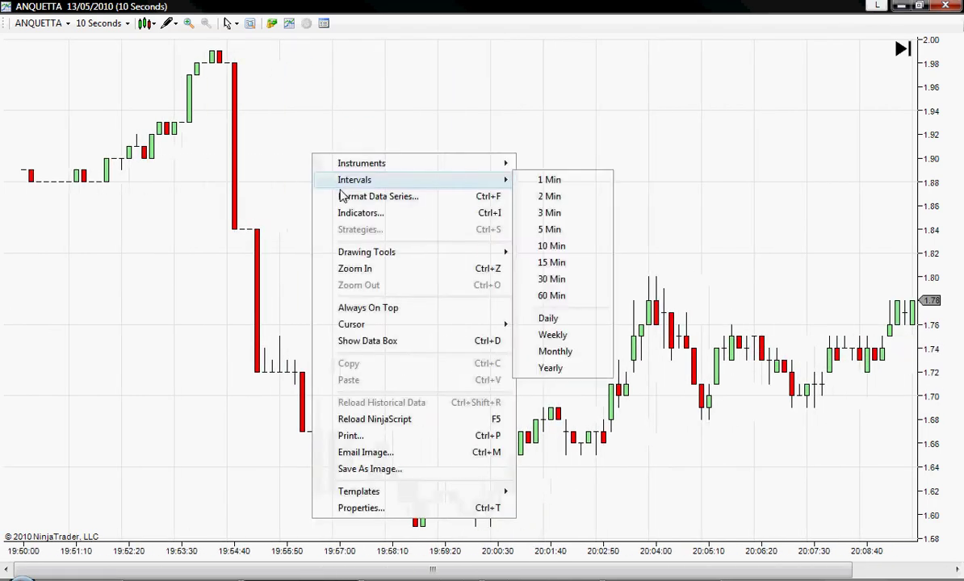
{"action": "left_click", "coordinate": [347, 214]}
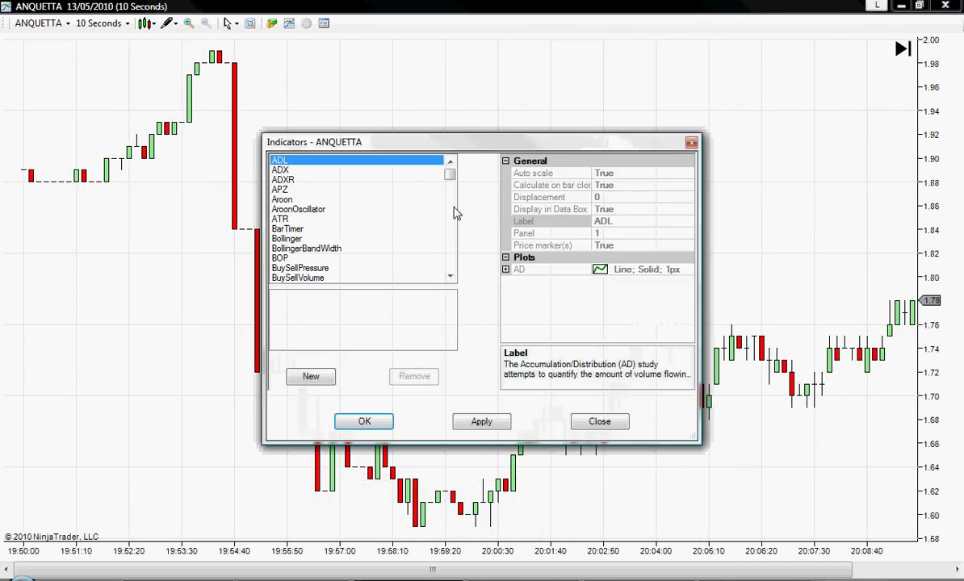
{"action": "scroll", "coordinate": [455, 270], "scroll_direction": "down", "scroll_amount": 20}
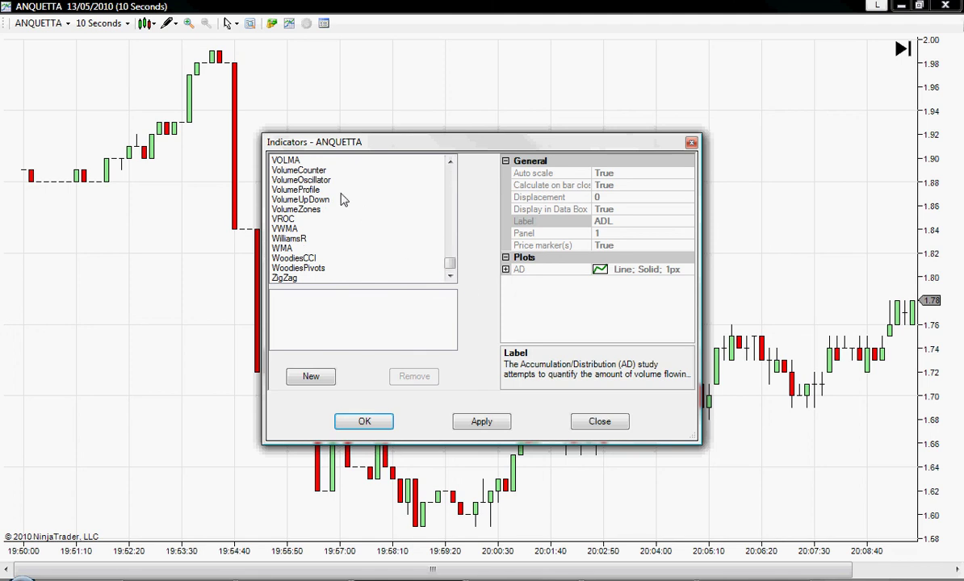
{"action": "left_click", "coordinate": [337, 191]}
{"action": "scroll", "coordinate": [336, 194], "scroll_direction": "up", "scroll_amount": 2}
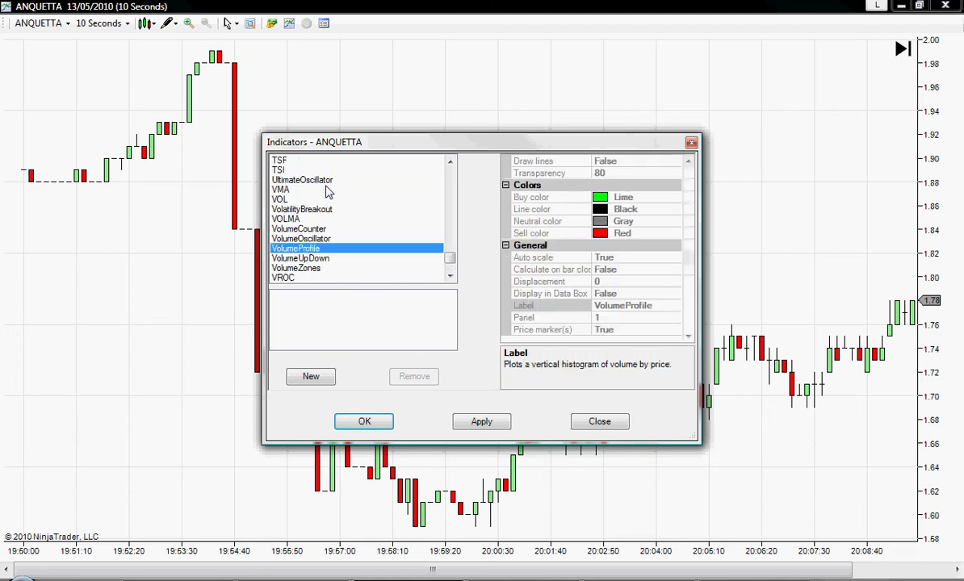
{"action": "double_click", "coordinate": [283, 199]}
{"action": "left_click", "coordinate": [481, 422]}
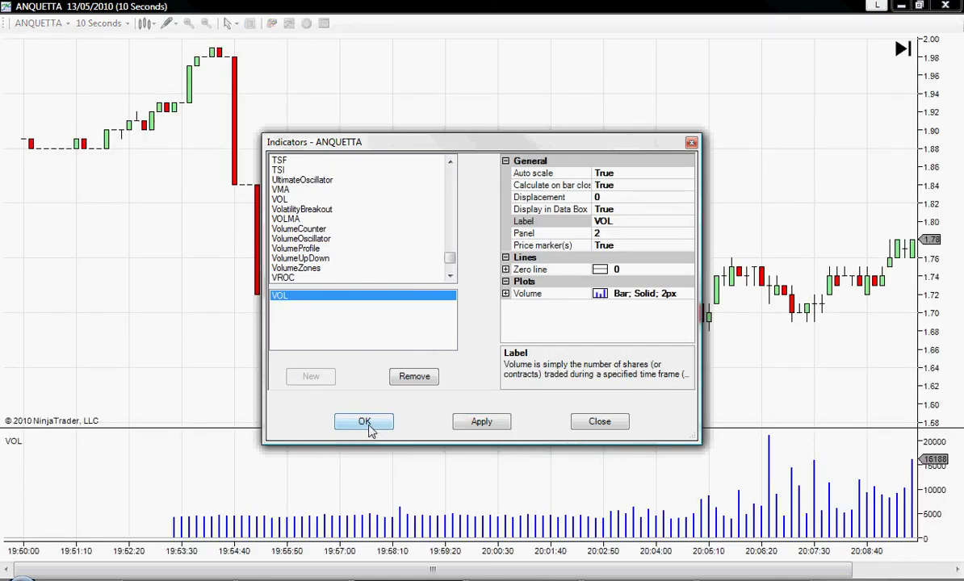
{"action": "left_click", "coordinate": [364, 422]}
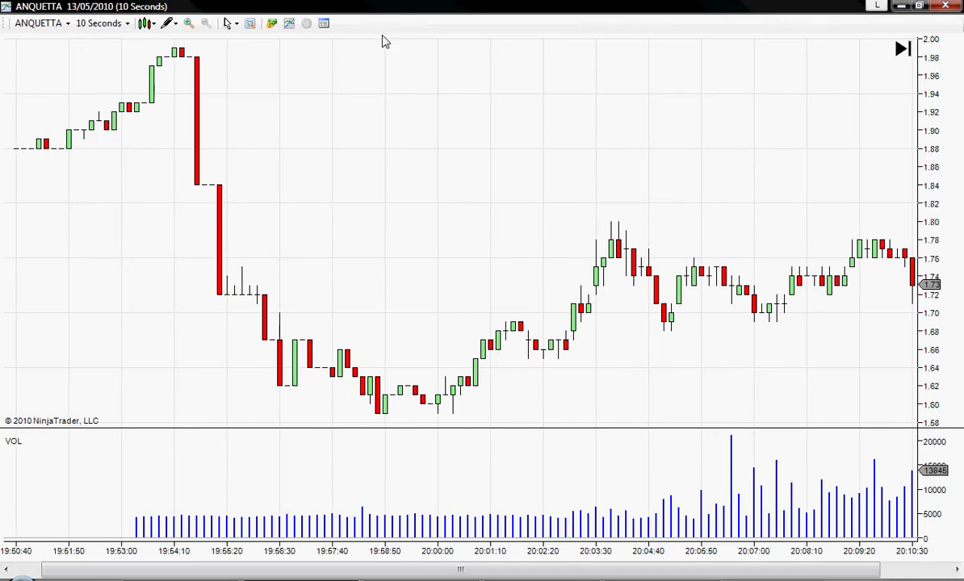
- Switch the chart cursor to a crosshair and show the data box for reading individual bars
{"action": "left_click", "coordinate": [235, 23]}
{"action": "left_click", "coordinate": [269, 56]}
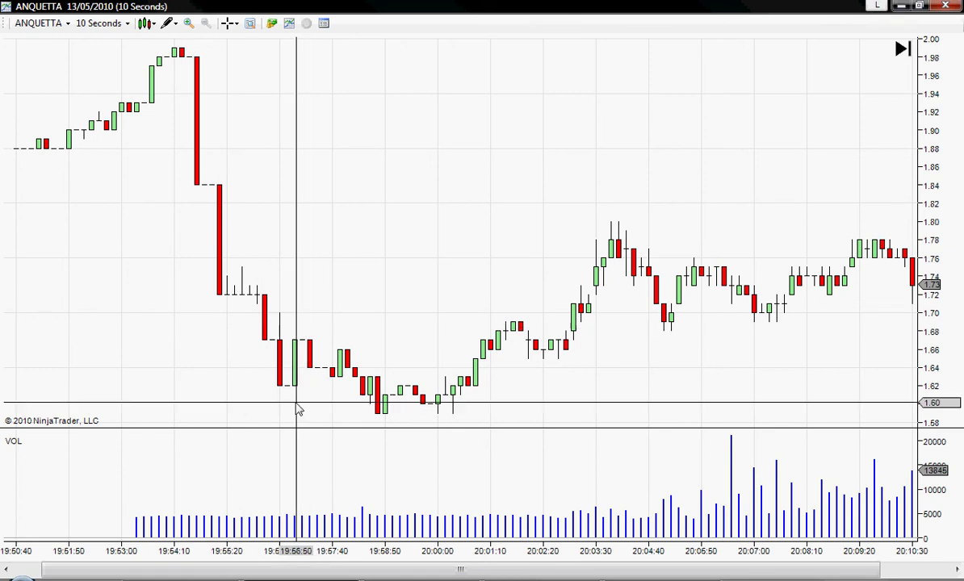
{"action": "left_click", "coordinate": [249, 22]}
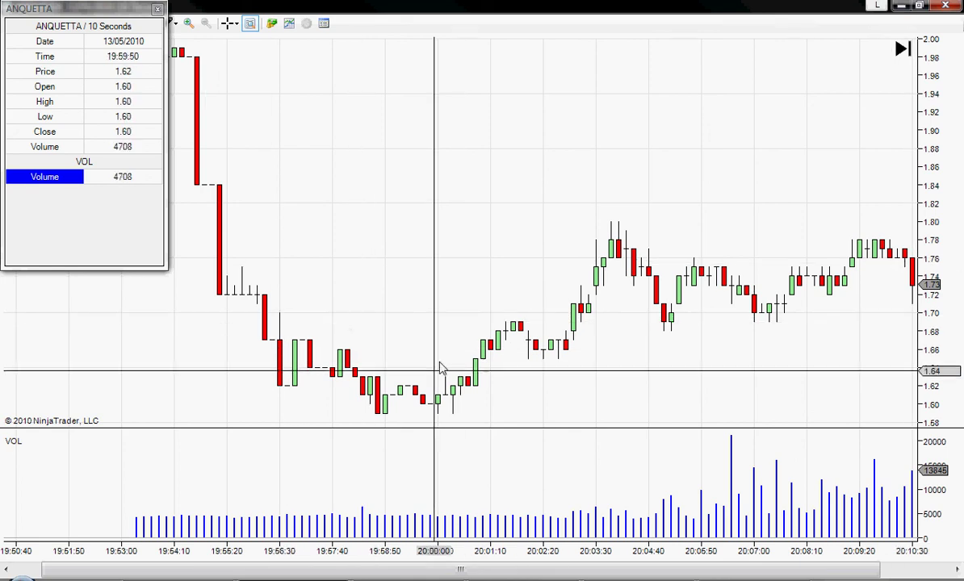
{"action": "scroll", "coordinate": [499, 207], "scroll_direction": "right", "scroll_amount": 5}
{"action": "scroll", "coordinate": [470, 254], "scroll_direction": "left", "scroll_amount": 8}
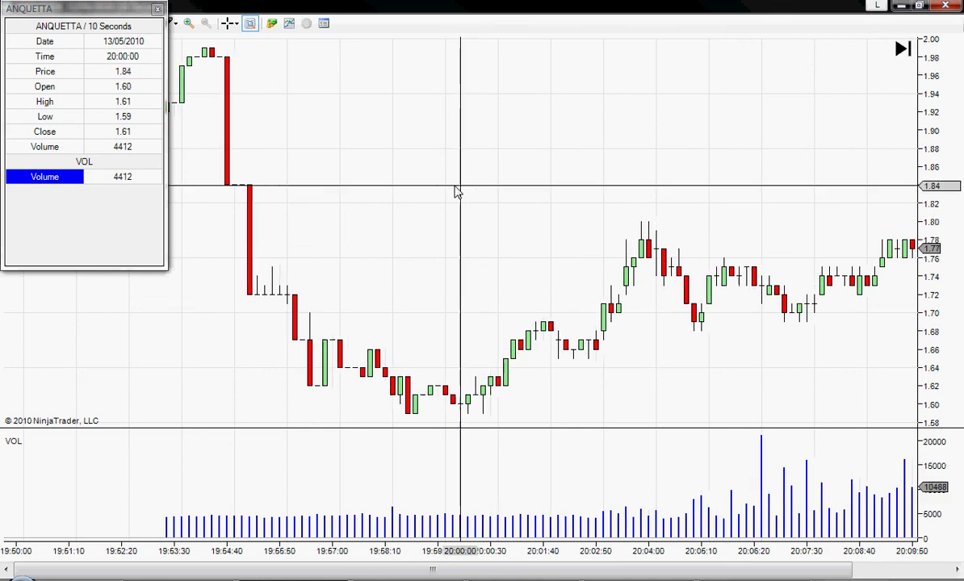
- Add the HeikenAshi_Smoothed indicator to the chart's indicator list with its default settings
{"action": "right_click", "coordinate": [392, 151]}
{"action": "left_click", "coordinate": [428, 202]}
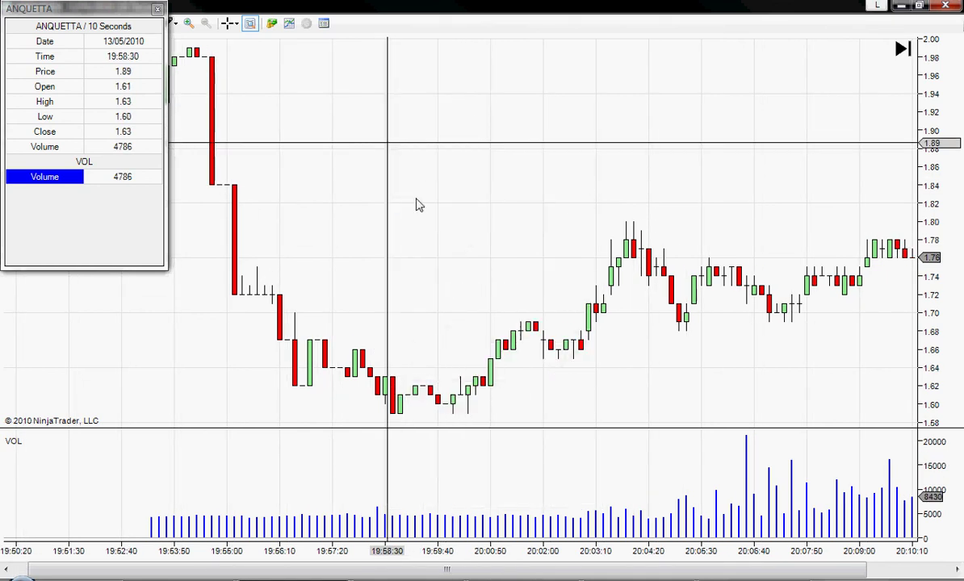
{"action": "left_click", "coordinate": [396, 198]}
{"action": "scroll", "coordinate": [393, 209], "scroll_direction": "down", "scroll_amount": 1}
{"action": "scroll", "coordinate": [388, 212], "scroll_direction": "down", "scroll_amount": 3}
{"action": "scroll", "coordinate": [381, 213], "scroll_direction": "down", "scroll_amount": 4}
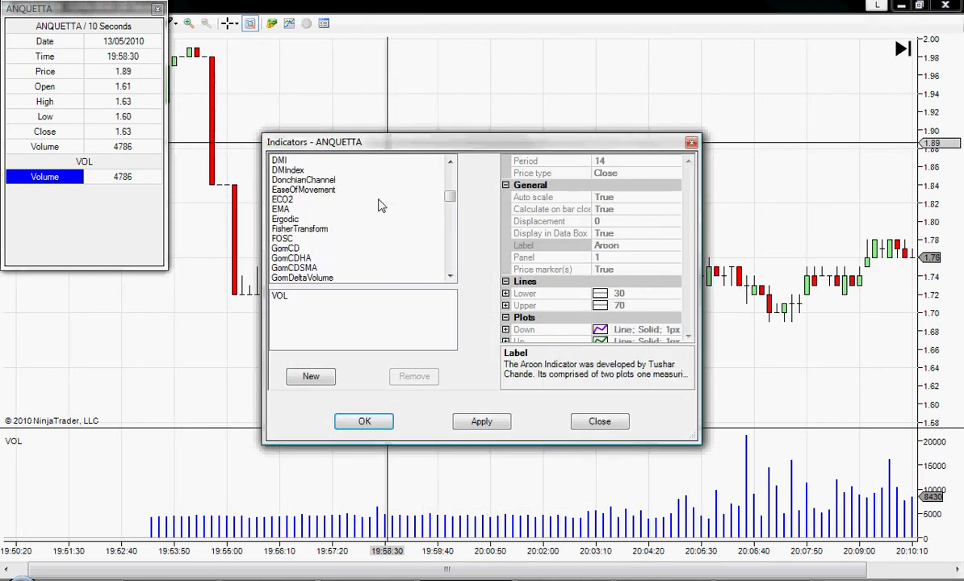
{"action": "scroll", "coordinate": [379, 213], "scroll_direction": "up", "scroll_amount": 4}
{"action": "scroll", "coordinate": [379, 213], "scroll_direction": "down", "scroll_amount": 3}
{"action": "scroll", "coordinate": [380, 213], "scroll_direction": "down", "scroll_amount": 2}
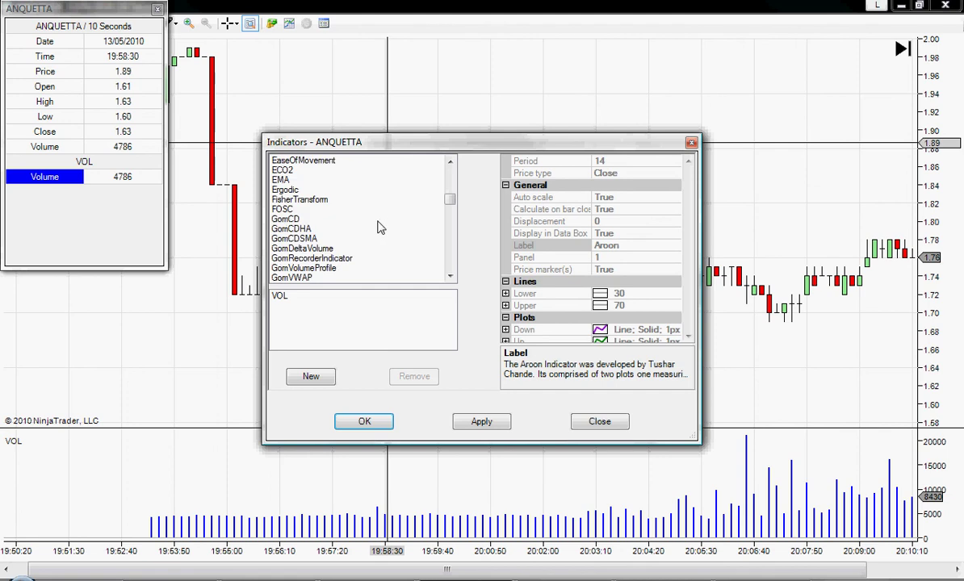
{"action": "scroll", "coordinate": [368, 223], "scroll_direction": "up", "scroll_amount": 1}
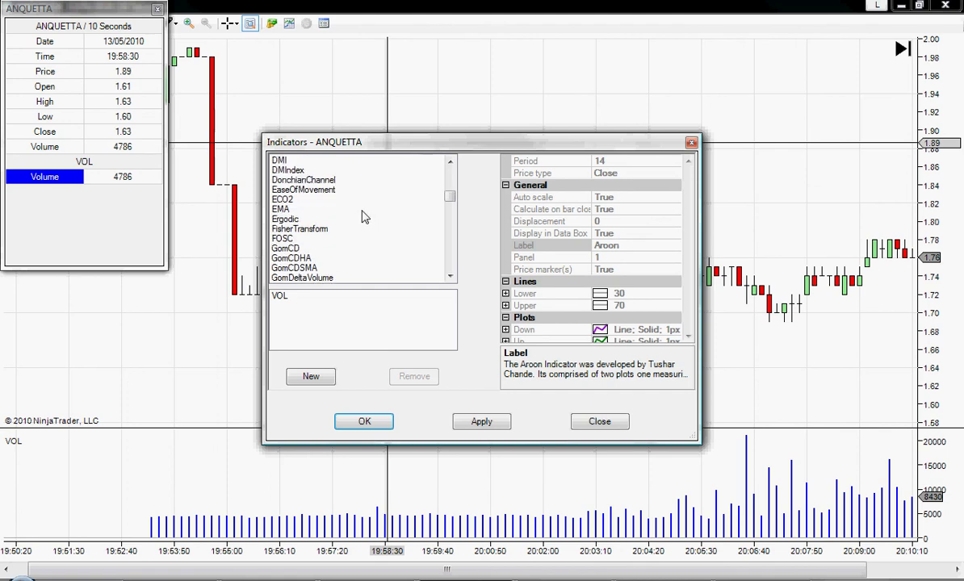
{"action": "scroll", "coordinate": [362, 219], "scroll_direction": "down", "scroll_amount": 5}
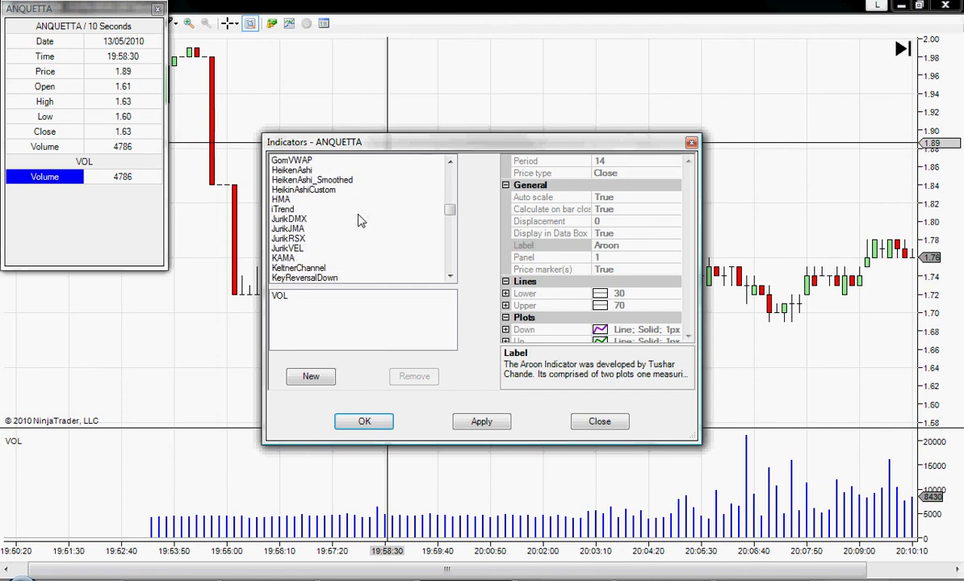
{"action": "double_click", "coordinate": [323, 179]}
- Add the ParabolicSAR indicator to the chart's indicator list with its default settings
{"action": "scroll", "coordinate": [335, 195], "scroll_direction": "up", "scroll_amount": 6}
{"action": "scroll", "coordinate": [340, 200], "scroll_direction": "up", "scroll_amount": 6}
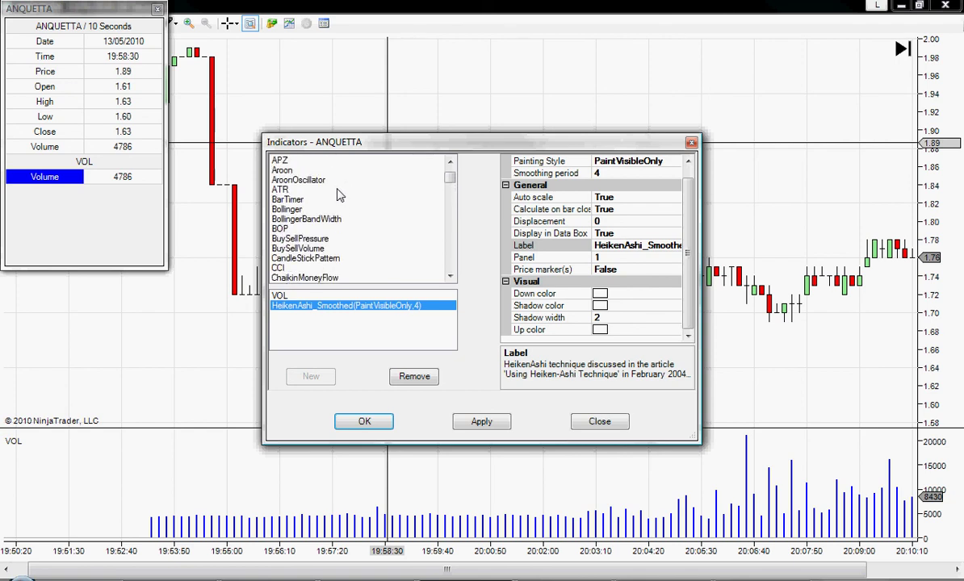
{"action": "scroll", "coordinate": [339, 196], "scroll_direction": "down", "scroll_amount": 6}
{"action": "scroll", "coordinate": [337, 196], "scroll_direction": "down", "scroll_amount": 5}
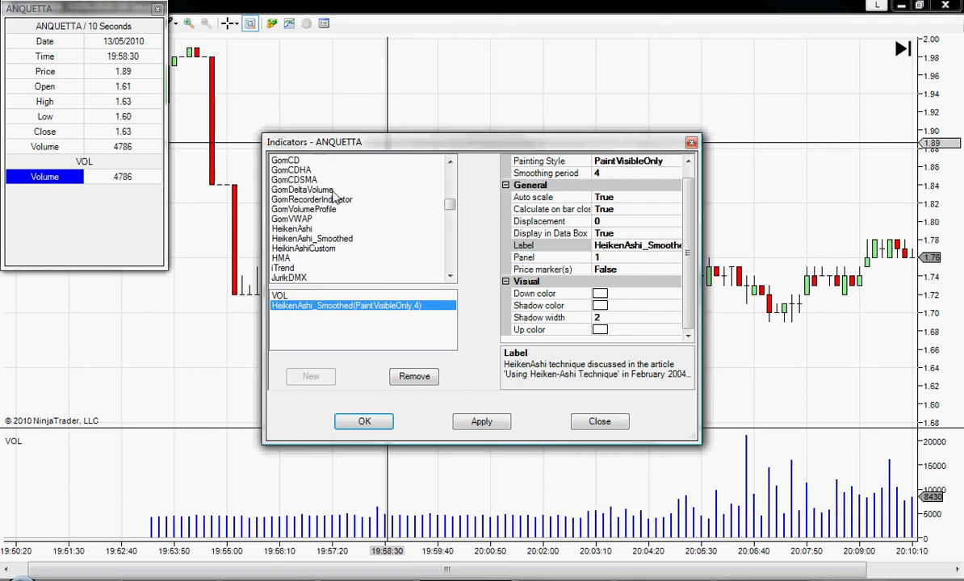
{"action": "scroll", "coordinate": [339, 210], "scroll_direction": "down", "scroll_amount": 3}
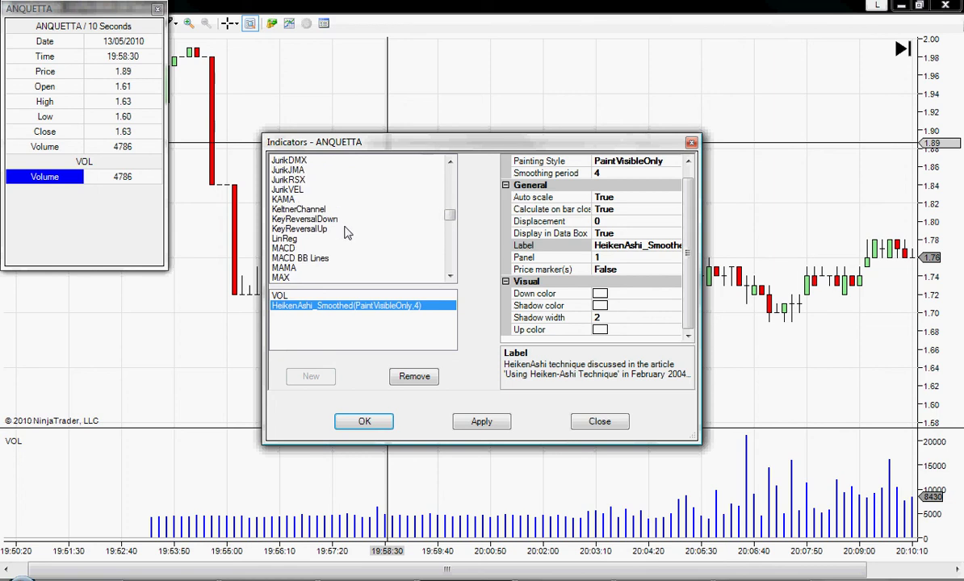
{"action": "scroll", "coordinate": [344, 231], "scroll_direction": "down", "scroll_amount": 8}
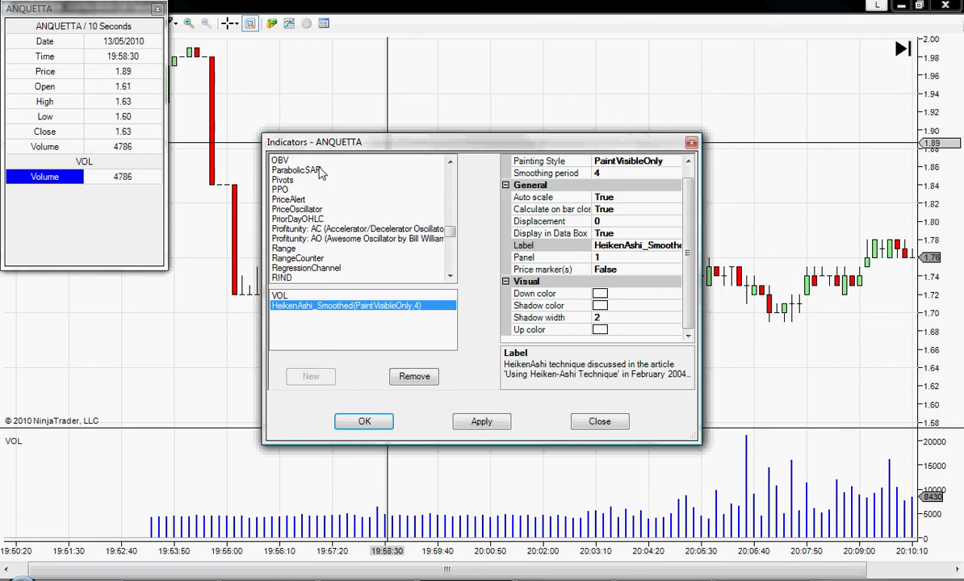
{"action": "double_click", "coordinate": [340, 171]}
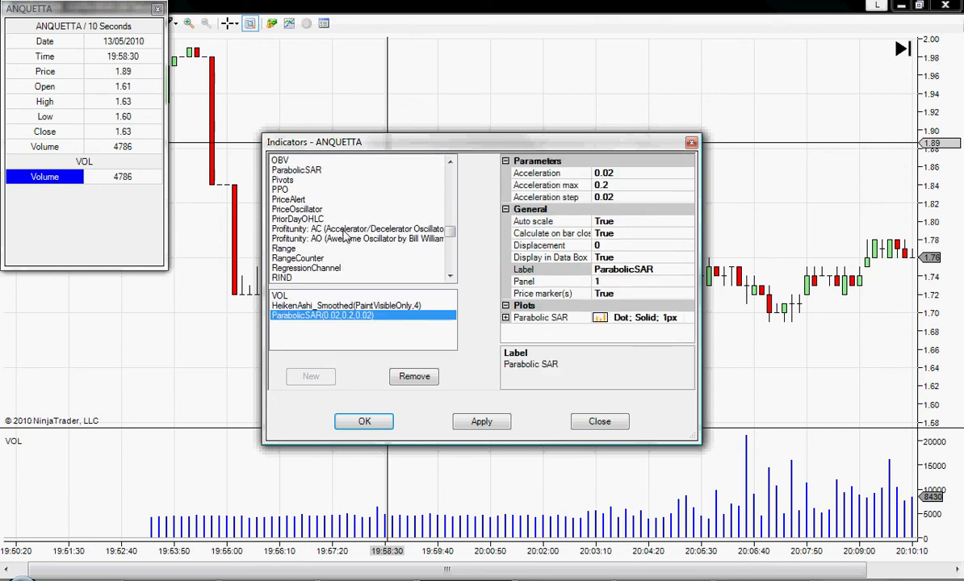
- Apply the smoothed Heiken Ashi and Parabolic SAR indicators to the chart and close the indicator settings
{"action": "scroll", "coordinate": [346, 234], "scroll_direction": "down", "scroll_amount": 5}
{"action": "scroll", "coordinate": [344, 242], "scroll_direction": "down", "scroll_amount": 3}
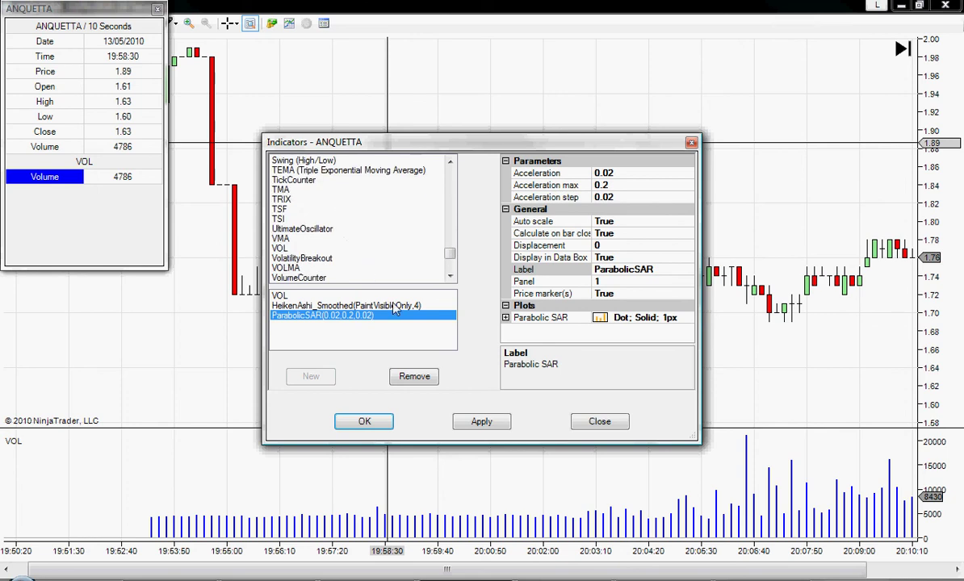
{"action": "left_click", "coordinate": [476, 422]}
{"action": "left_click", "coordinate": [364, 421]}
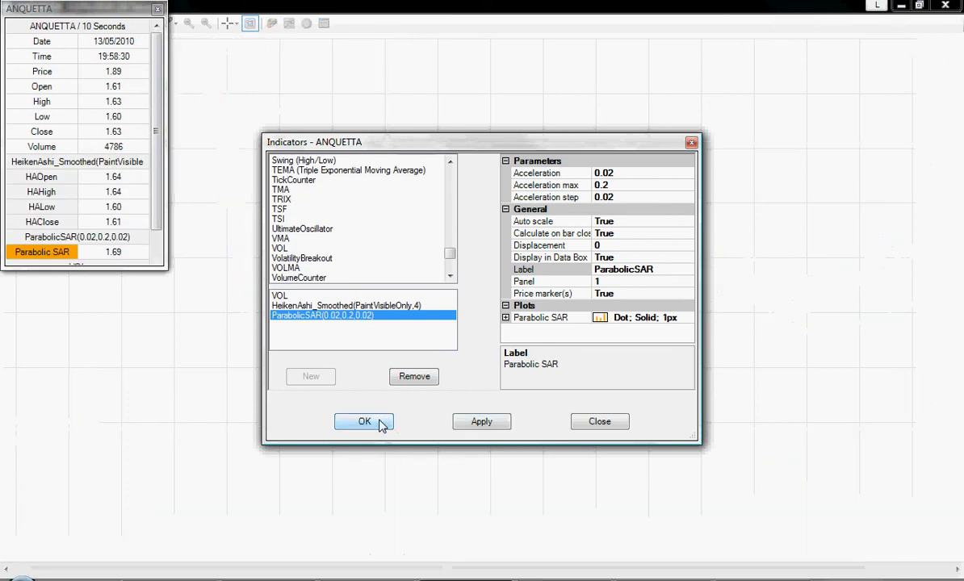
{"action": "middle_click", "coordinate": [561, 188]}
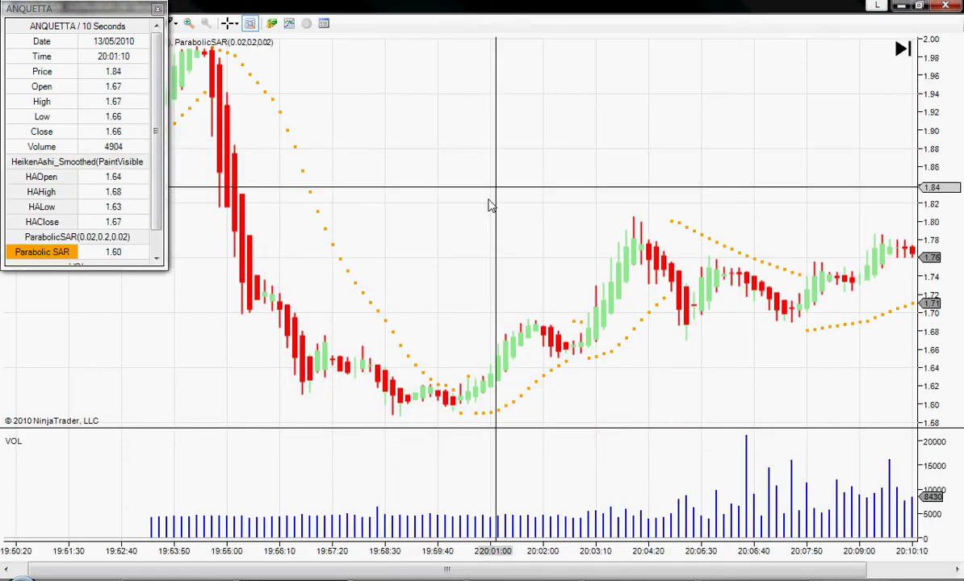